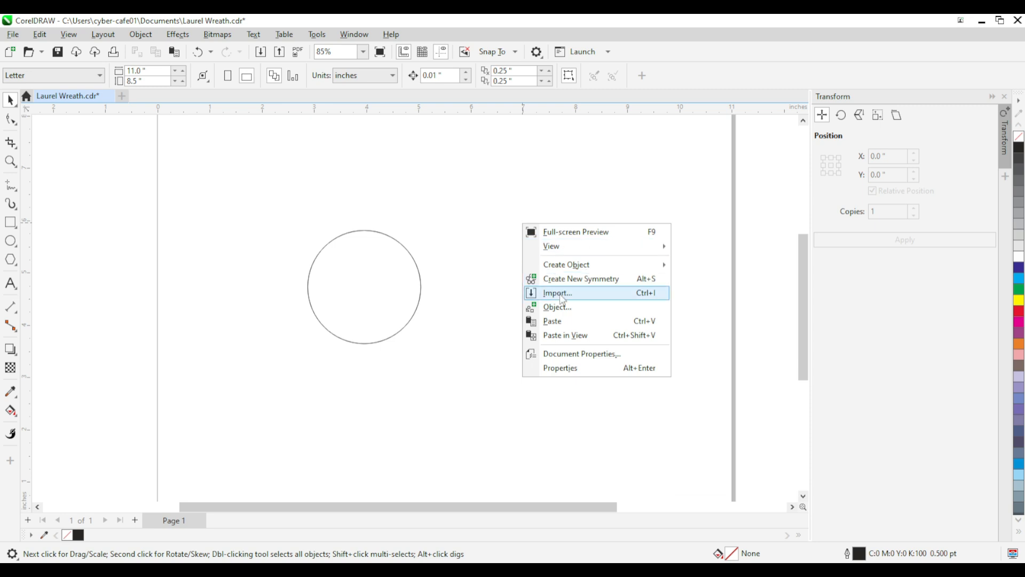
Step: Paste a copy of the circle, move it straight down to overlap the original's lower edge, and intersect the two circles
click(558, 321)
drag(366, 288, 358, 376)
shift+click(419, 303)
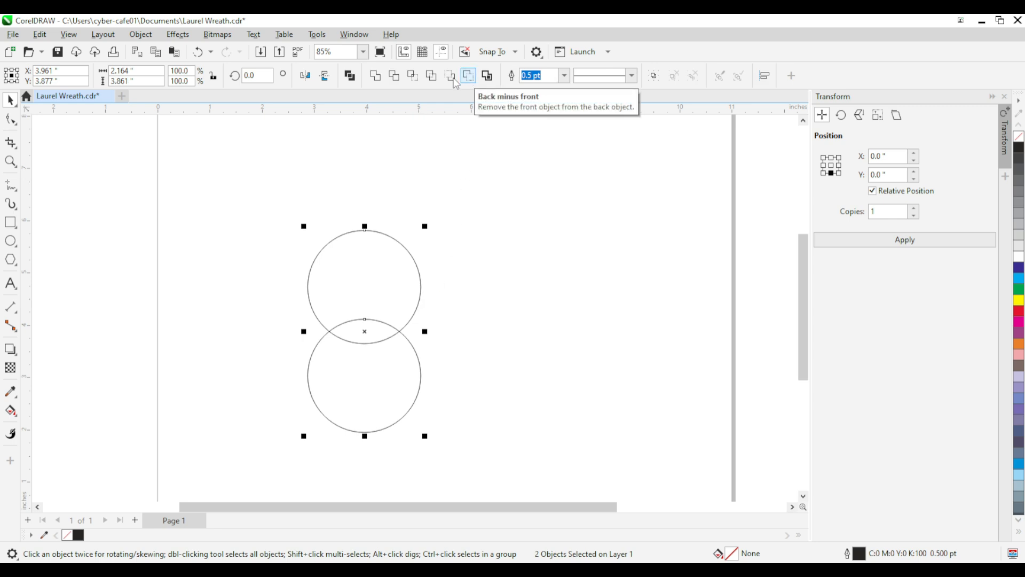
click(413, 76)
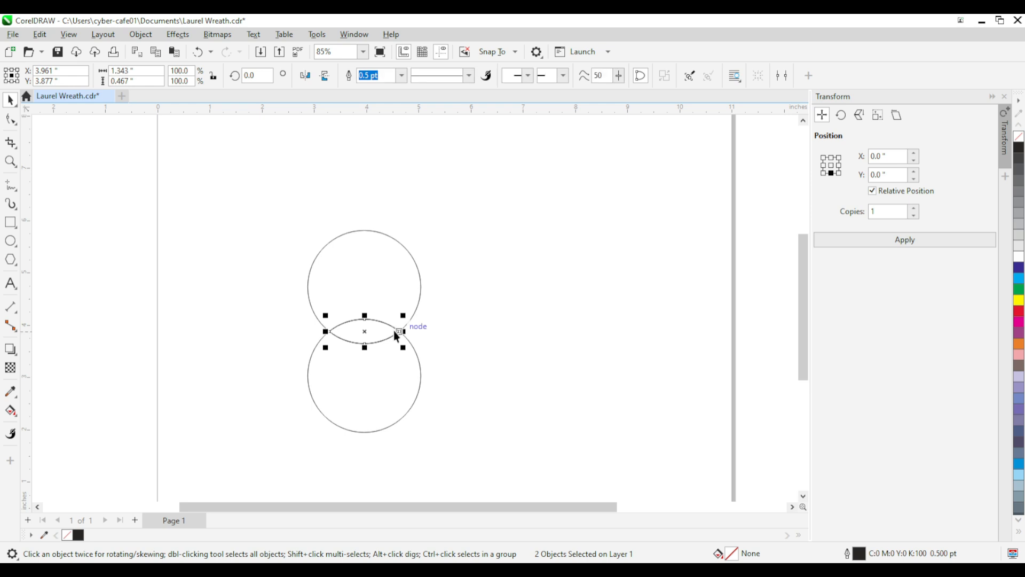
Step: Move the leaf-shaped intersection clear of the circles and delete both circles
drag(368, 337, 516, 281)
drag(266, 209, 438, 452)
key(Delete)
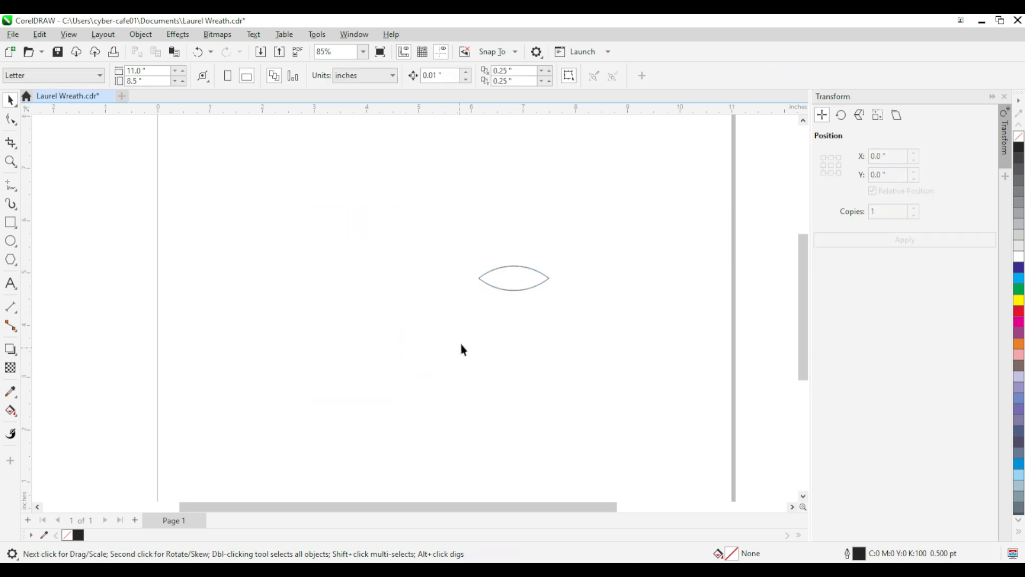
Step: Move the leaf to about X 2.03", Y 4.56" and rotate it clockwise to about 323.4°
drag(507, 291, 264, 309)
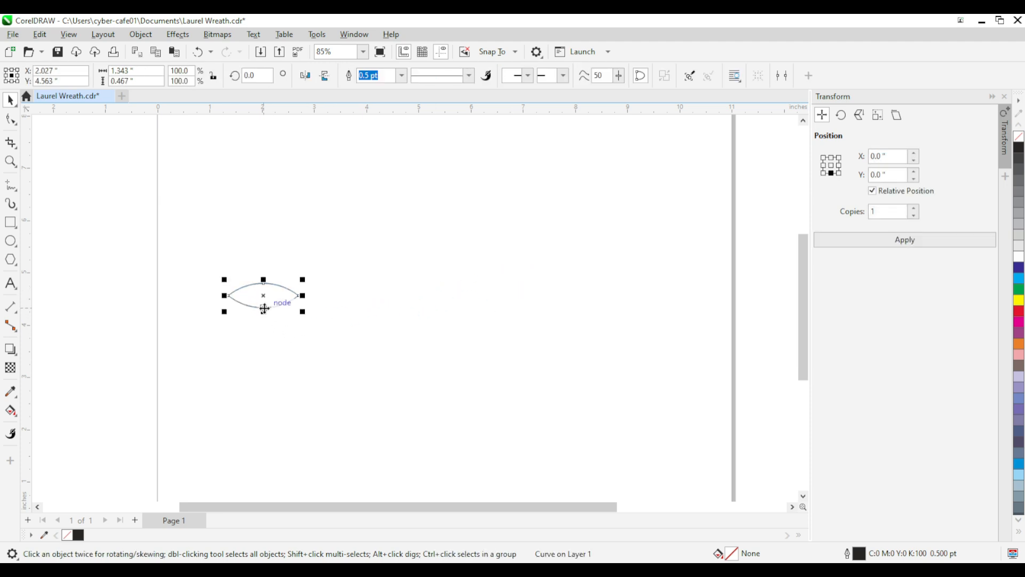
click(266, 309)
drag(305, 279, 307, 304)
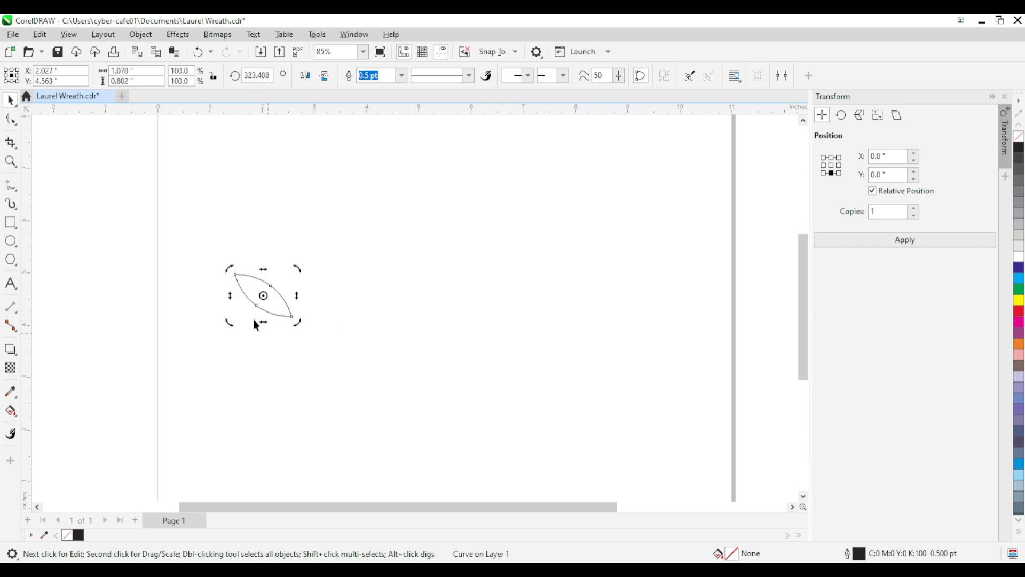
Step: Duplicate the tilted leaf, mirror the copy horizontally, and move it beside the original so that their lower tips meet
right_click(370, 231)
click(395, 327)
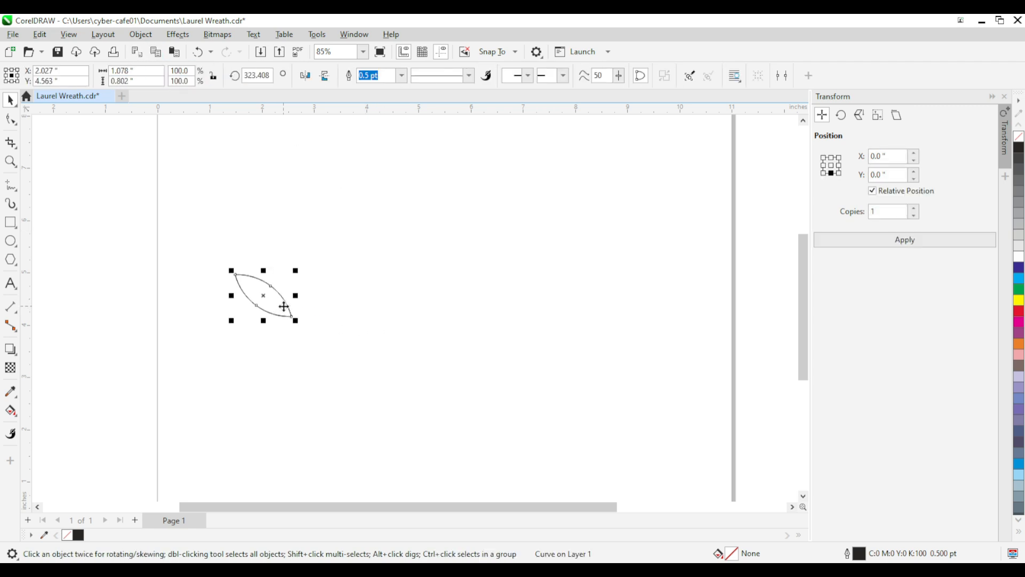
click(306, 75)
drag(266, 294, 323, 313)
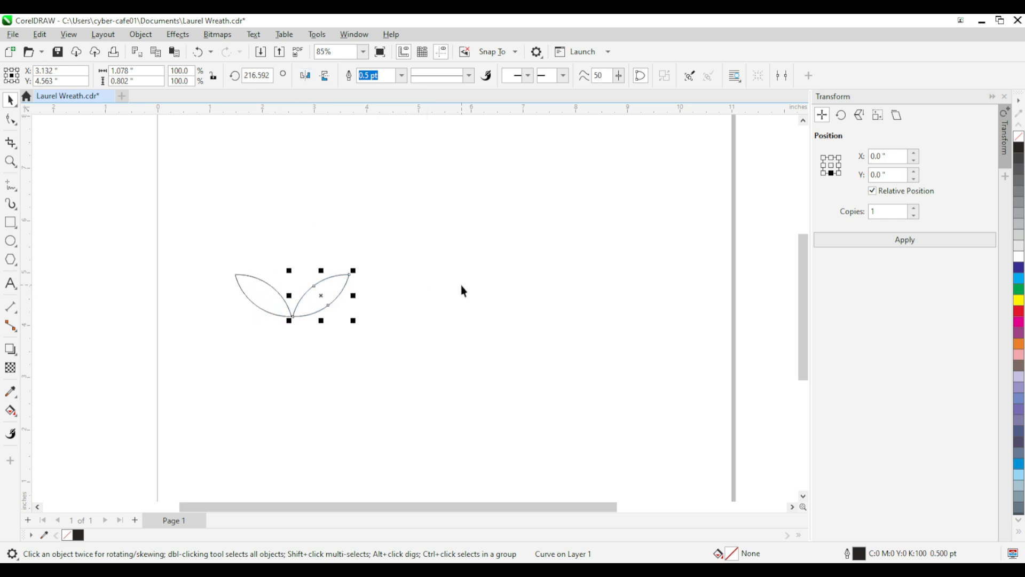
Step: Select both leaves, fill them with black, and remove their outline
scroll(303, 324, down, 2)
click(319, 345)
drag(354, 342, 361, 341)
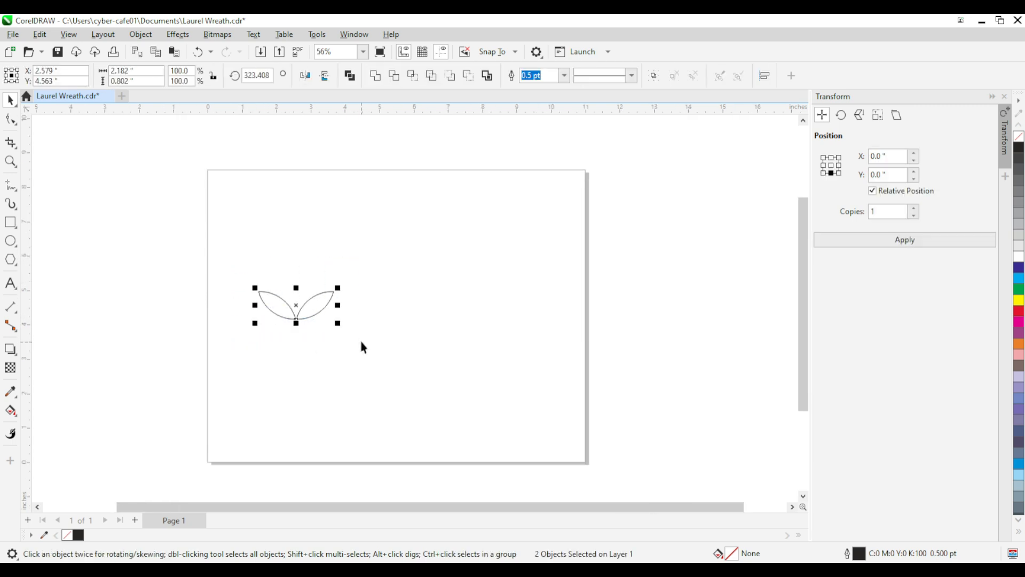
click(1018, 148)
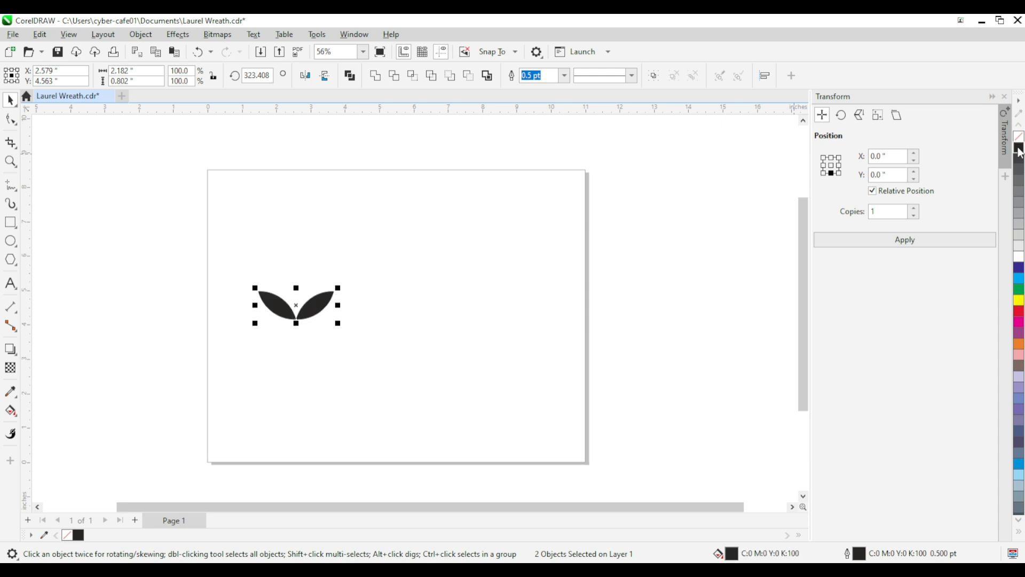
right_click(68, 536)
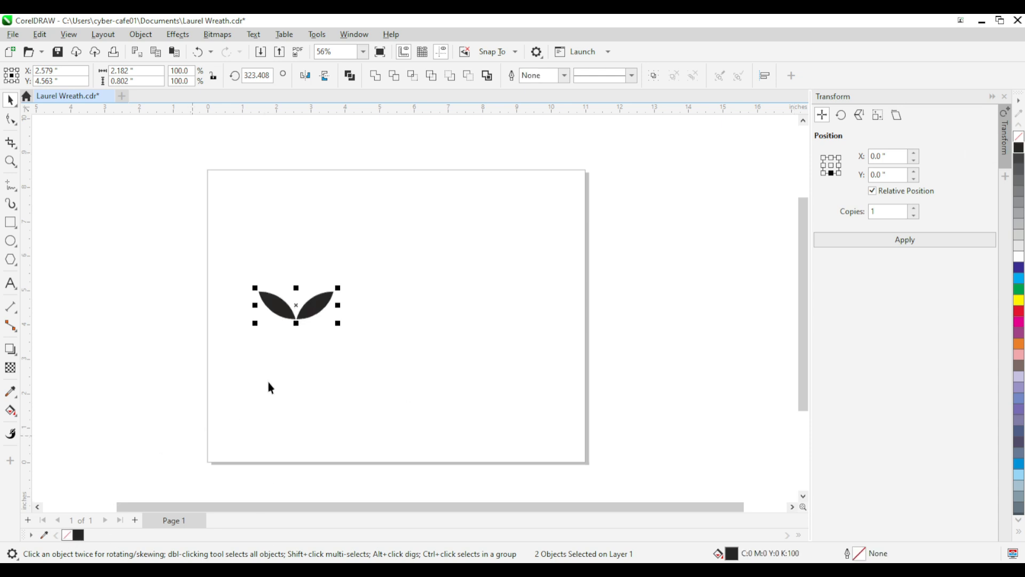
Step: Weld the two leaves into one shape and move it to about X 2.04", Y 1.33" near the page's lower-left corner
click(376, 75)
scroll(309, 306, down, 1)
drag(307, 307, 296, 414)
Step: Copy and paste the welded leaf pair, then move the duplicate straight up to about Y 7.47" near the page's top
right_click(295, 413)
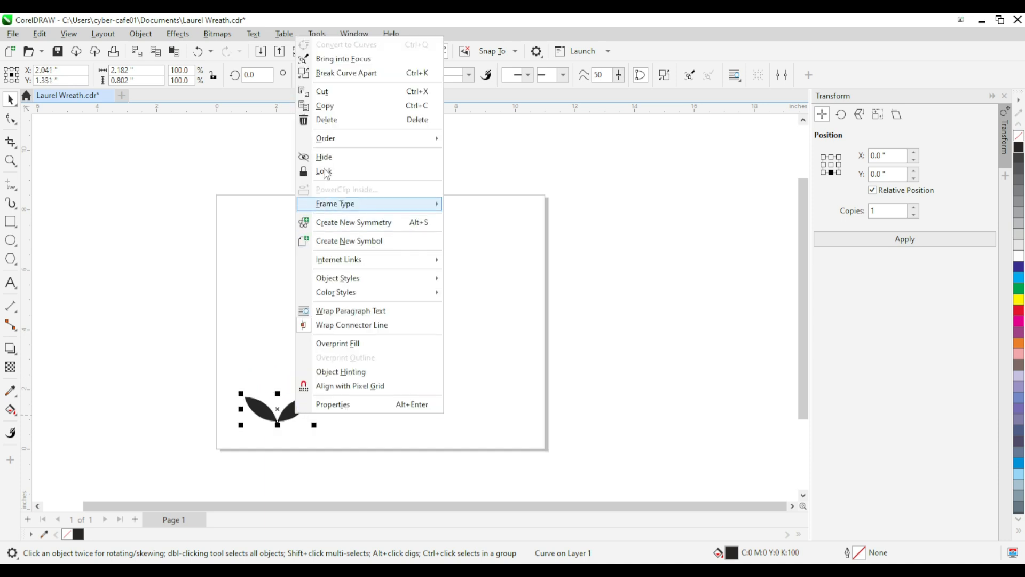
click(325, 107)
right_click(347, 252)
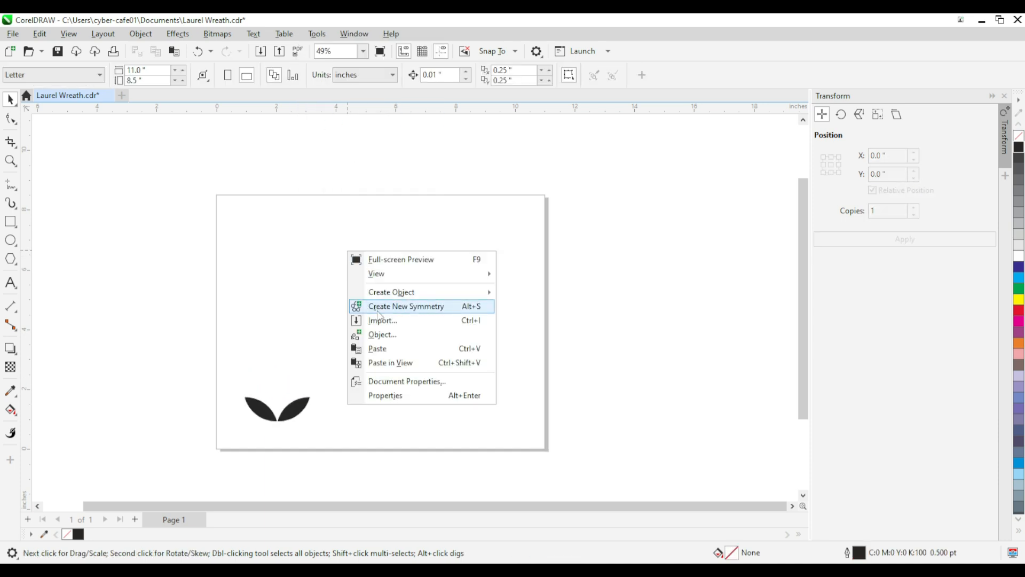
click(380, 346)
drag(309, 408, 310, 230)
Step: Scale the upper leaf pair proportionally about its center to about 72.2%
scroll(278, 214, up, 4)
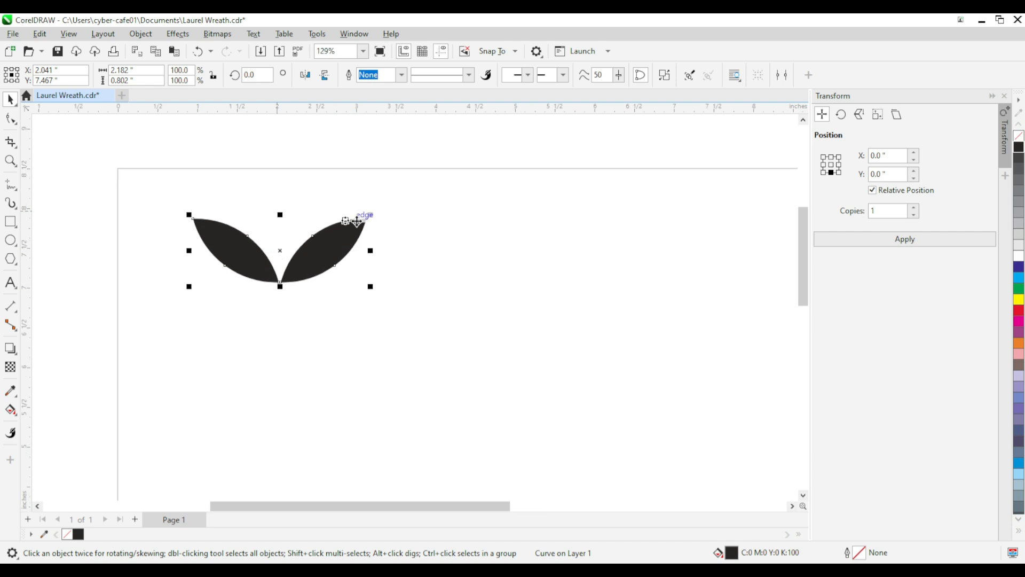
drag(371, 214, 354, 222)
scroll(318, 206, down, 3)
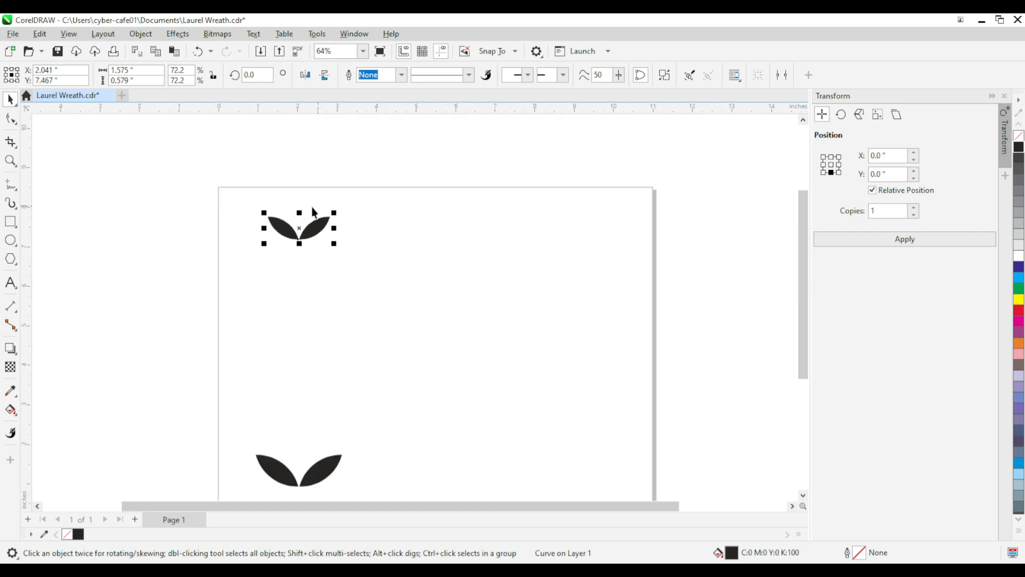
Step: Copy and paste the scaled-down leaf pair and move the duplicate directly above it, to about Y 8.10"
scroll(313, 213, up, 4)
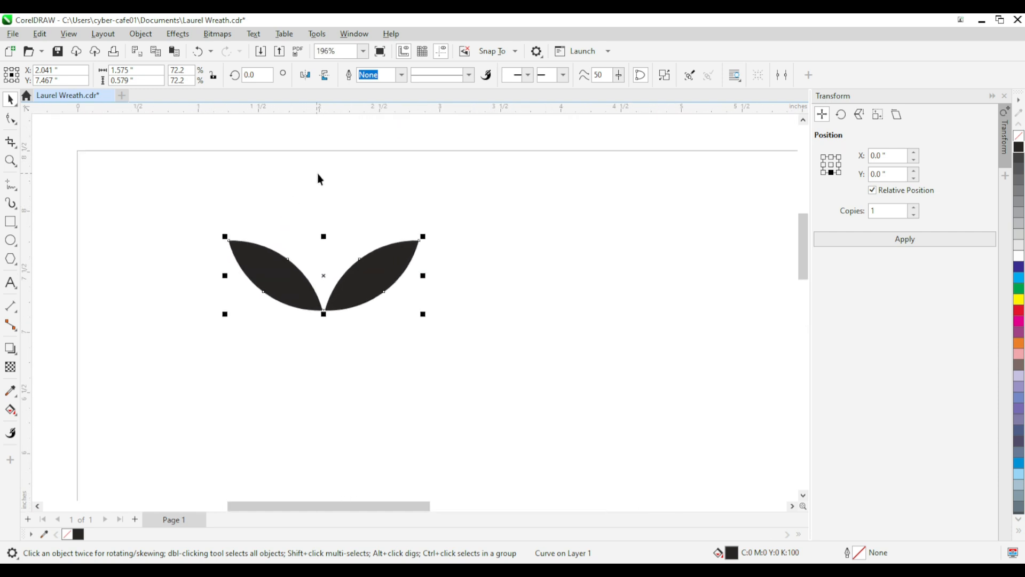
right_click(368, 280)
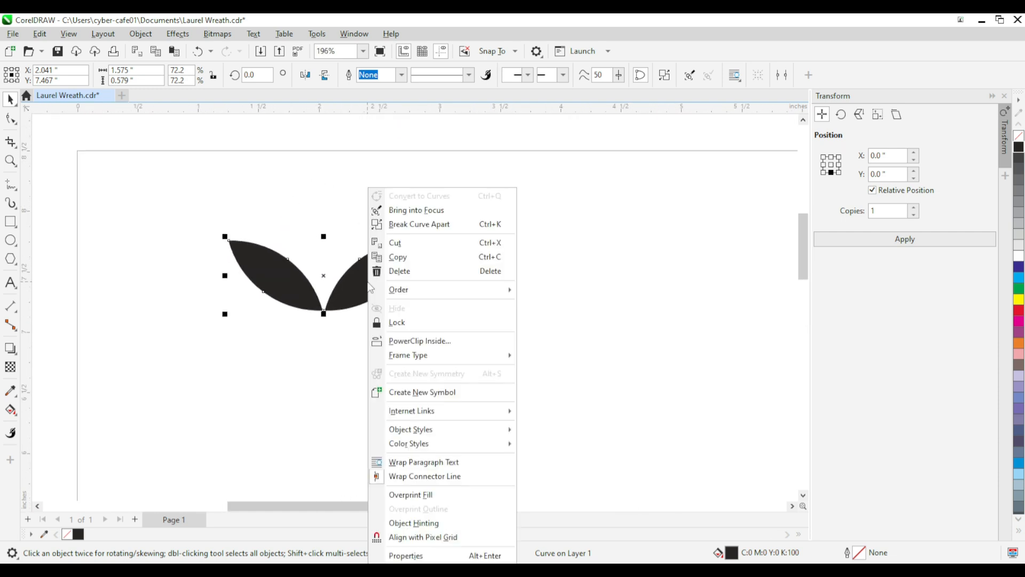
click(398, 257)
right_click(472, 243)
click(497, 320)
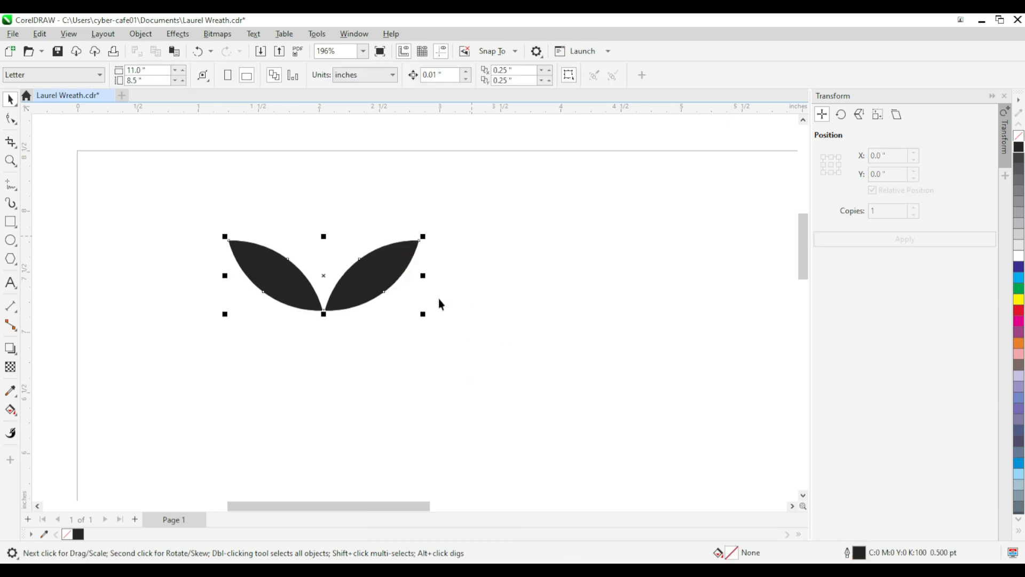
drag(374, 281, 375, 206)
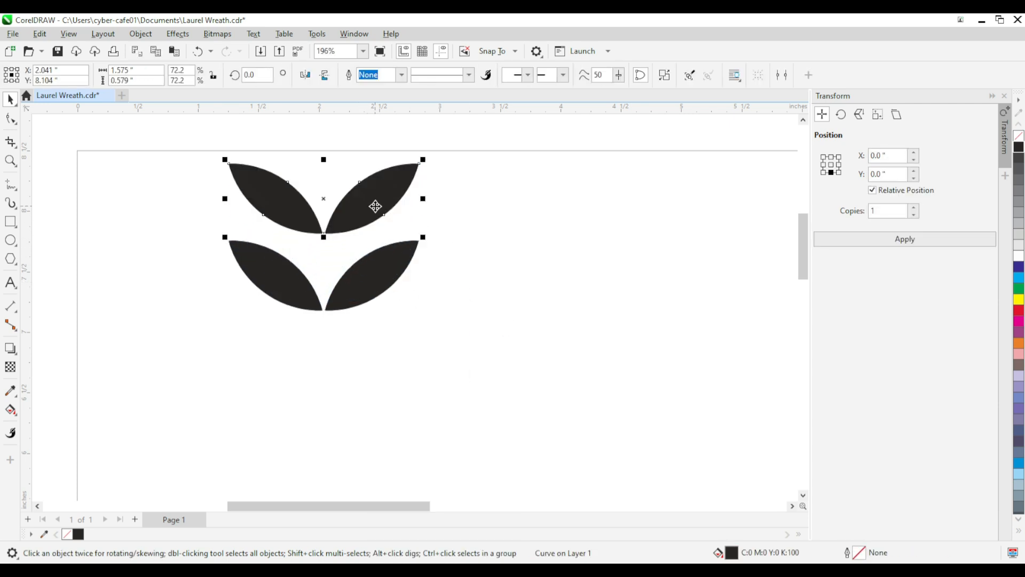
Step: Break the topmost leaf pair apart and delete its left leaf
click(494, 215)
click(300, 212)
key(Delete)
Step: Rotate the remaining single leaf upright and center it between the leaves of the upper pair as the branch tip
drag(392, 191, 393, 220)
click(385, 218)
drag(411, 184, 372, 169)
drag(368, 219, 326, 196)
click(326, 196)
drag(350, 159, 351, 156)
click(289, 235)
Step: Select the upper and lower leaf pairs and blend between them with the Blend tool
scroll(289, 234, down, 5)
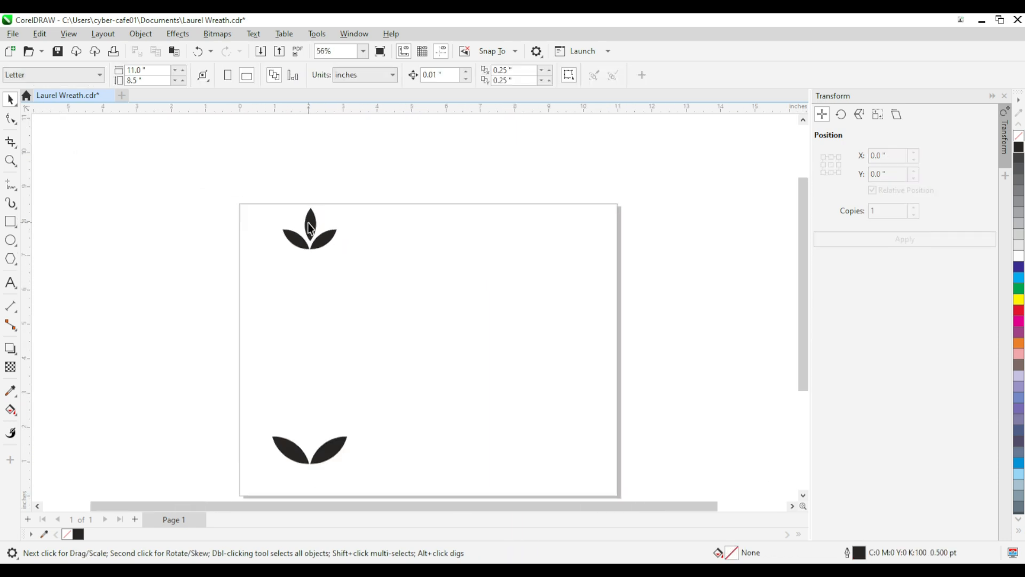
scroll(310, 227, down, 1)
click(319, 237)
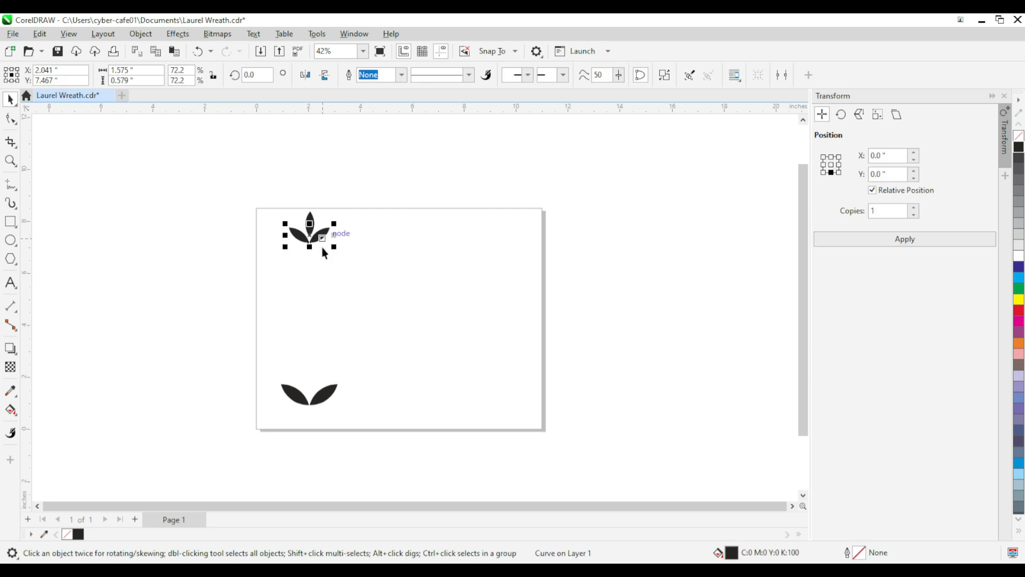
shift+click(326, 385)
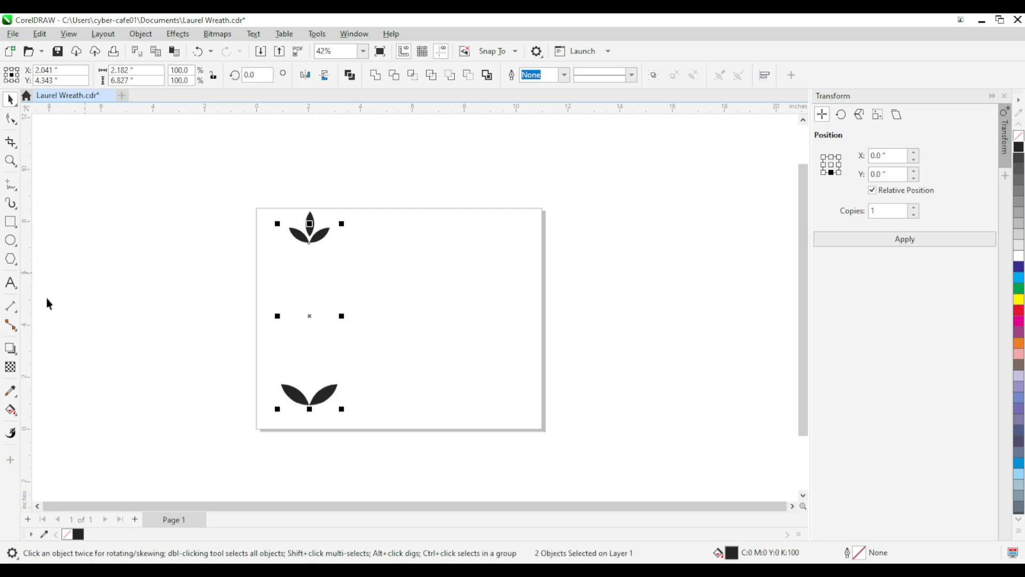
click(11, 352)
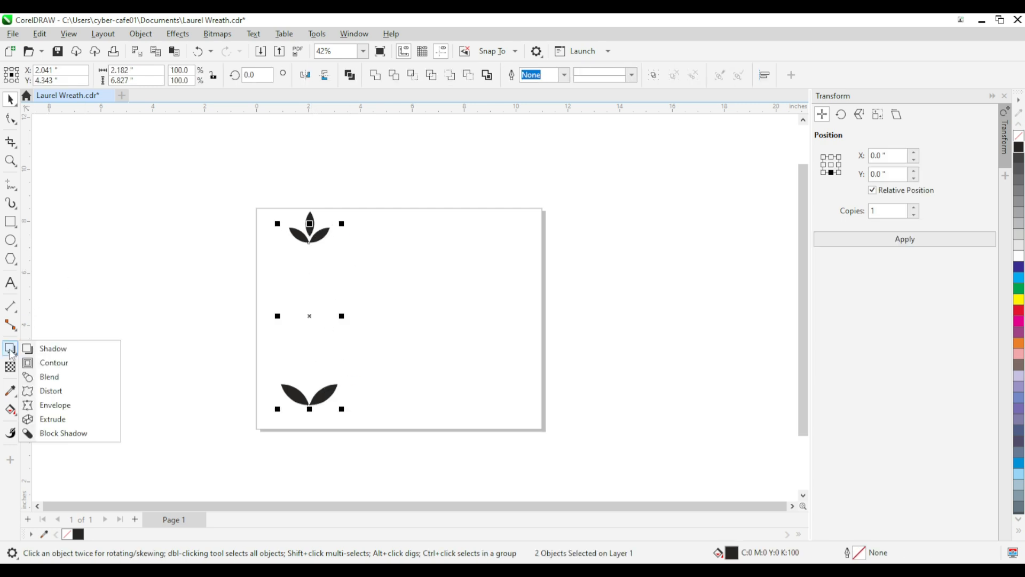
click(50, 377)
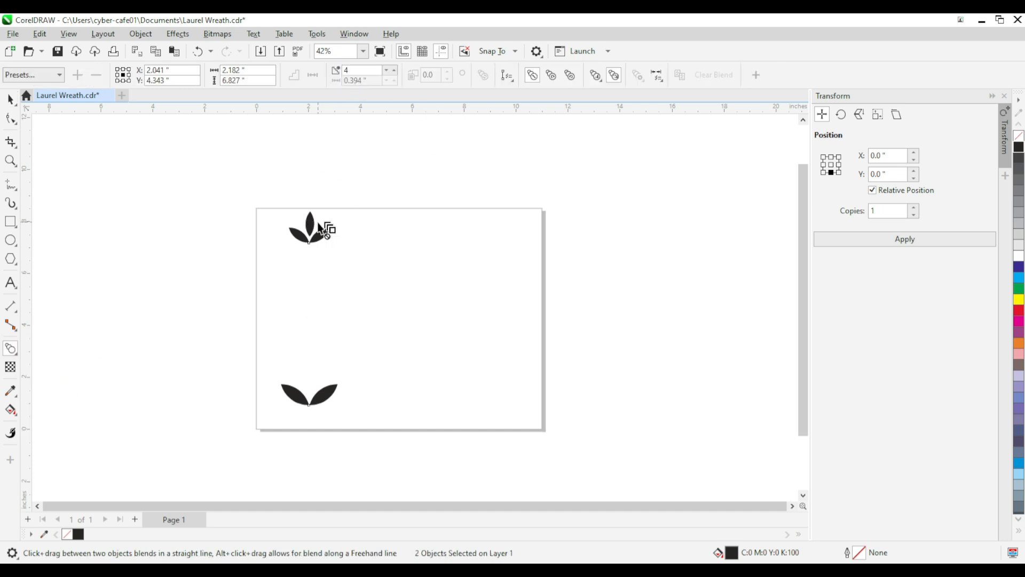
drag(322, 238, 322, 395)
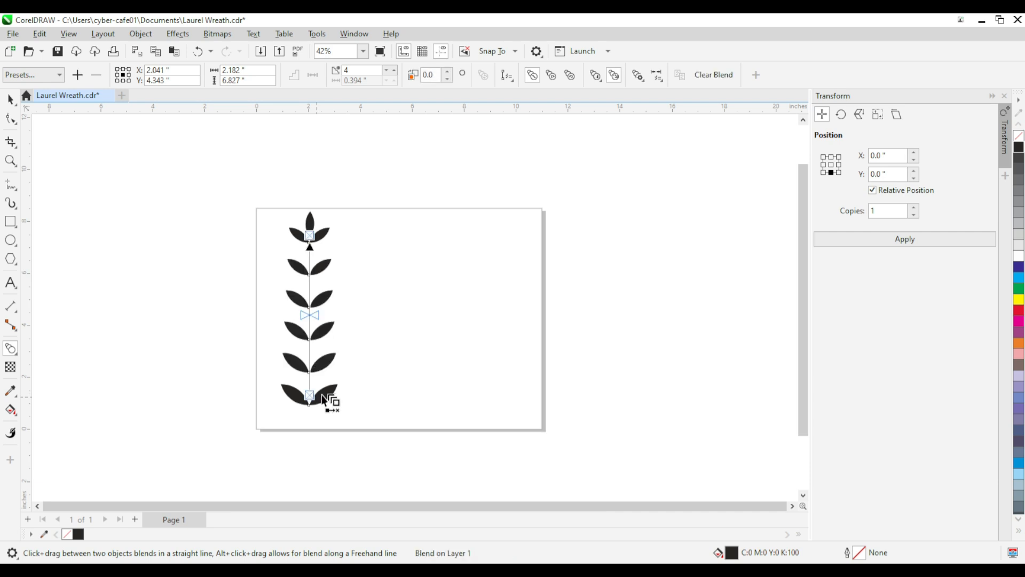
Step: Set the number of blend steps between the leaf pairs to 7
click(394, 70)
click(394, 71)
click(394, 71)
click(393, 71)
click(394, 71)
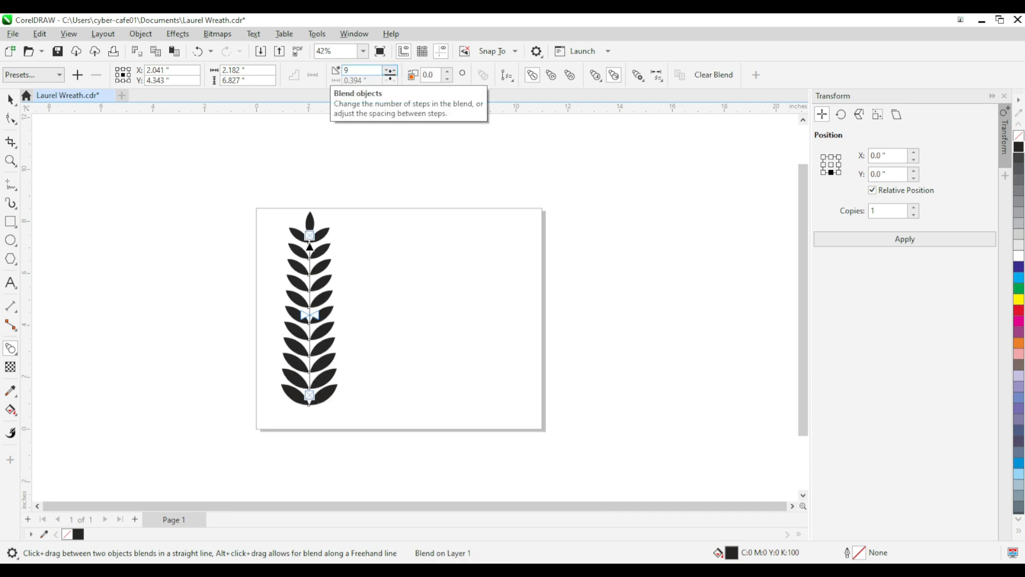
click(387, 71)
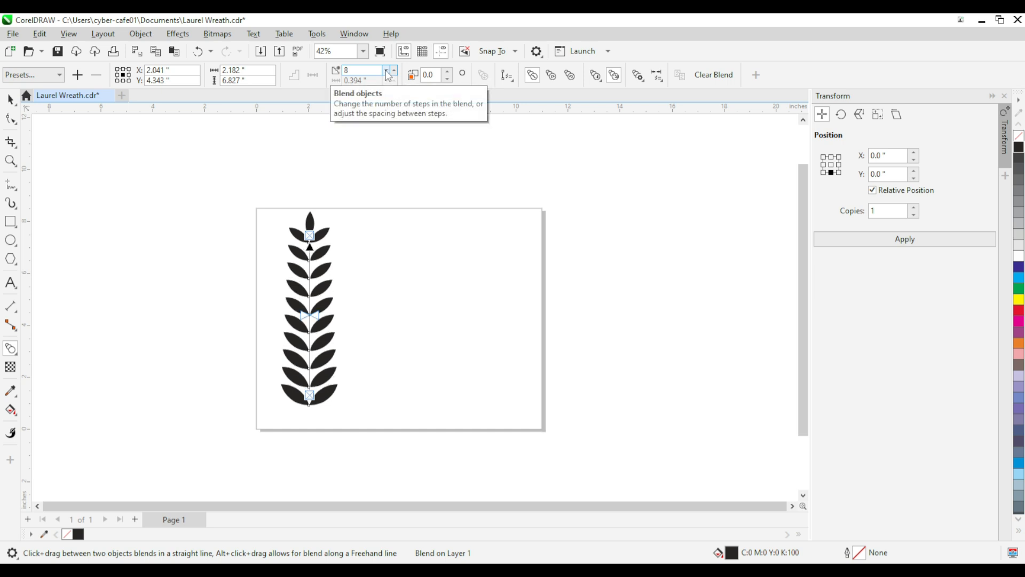
click(387, 71)
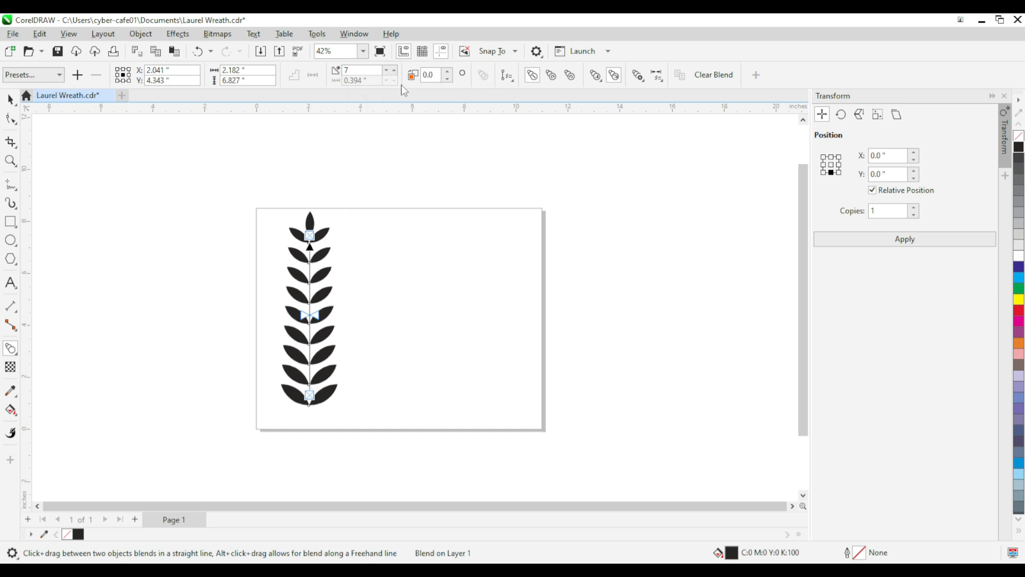
click(10, 100)
click(379, 342)
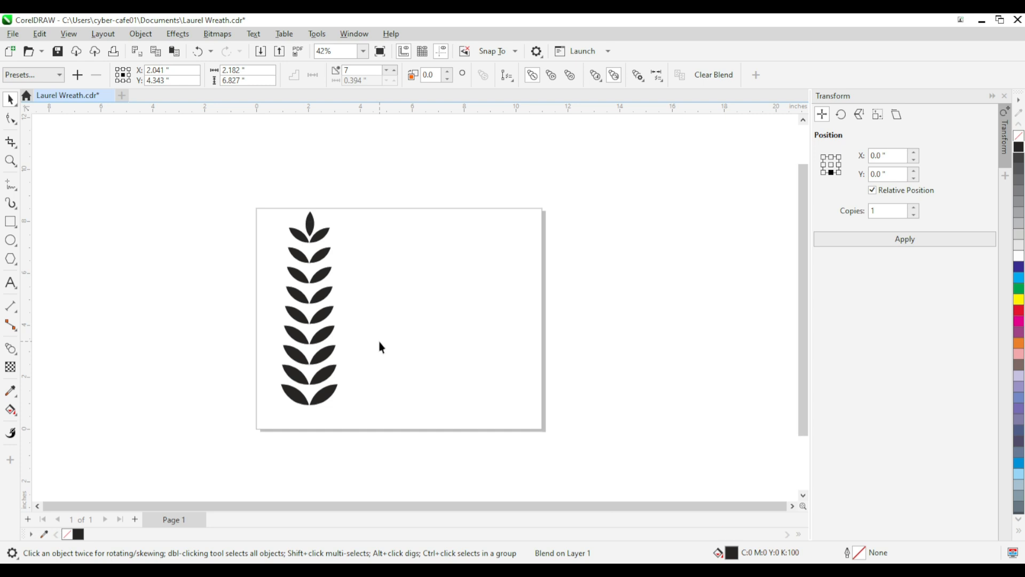
Step: Select the whole branch, including the tip leaf, and rotate it by 90°
click(326, 315)
drag(233, 188, 385, 436)
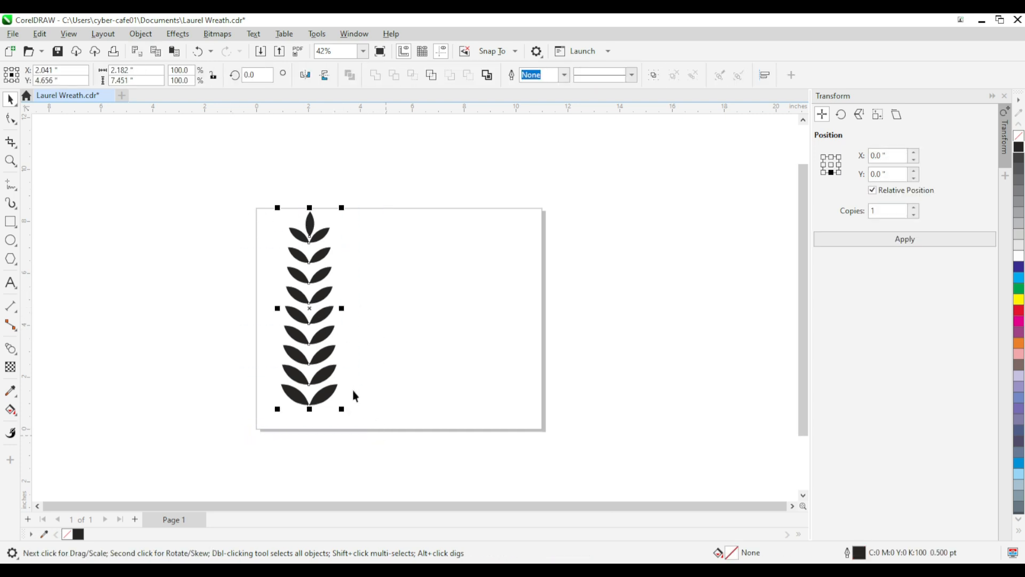
click(327, 353)
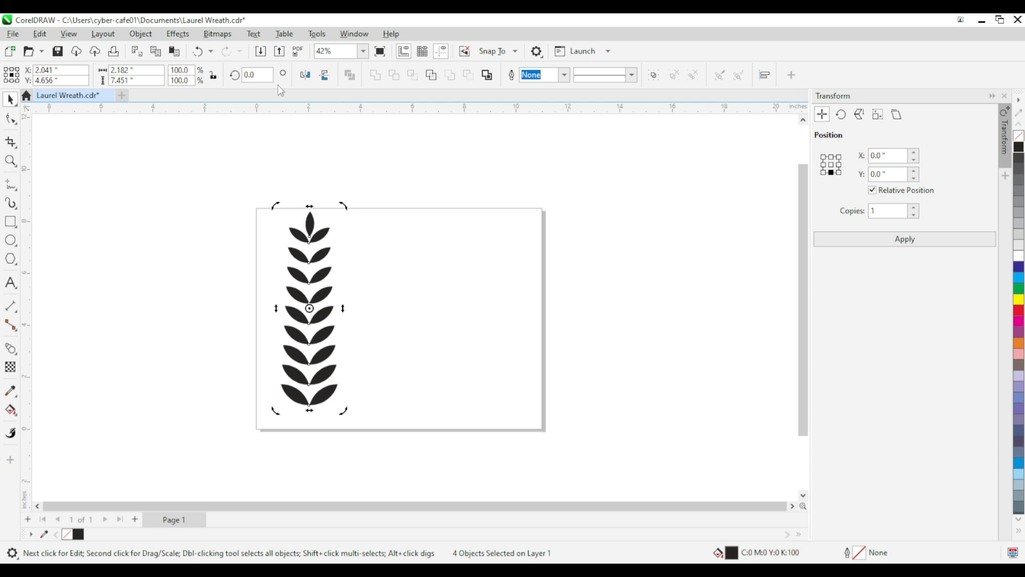
text(920)
key(Return)
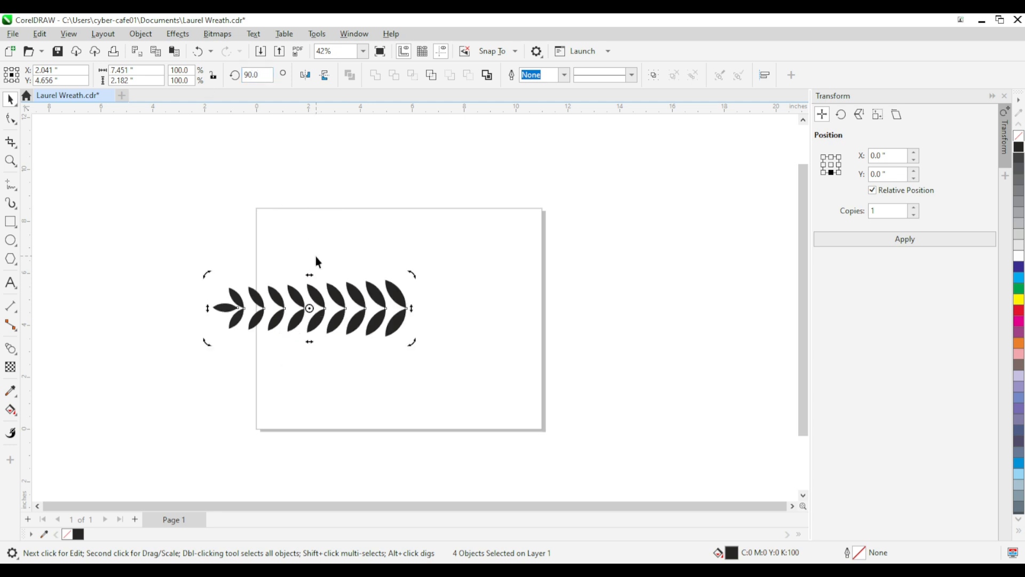
Step: Move the branch to about X 5.44", Y 1.89" in the page's lower half and mirror it horizontally
drag(396, 325, 486, 398)
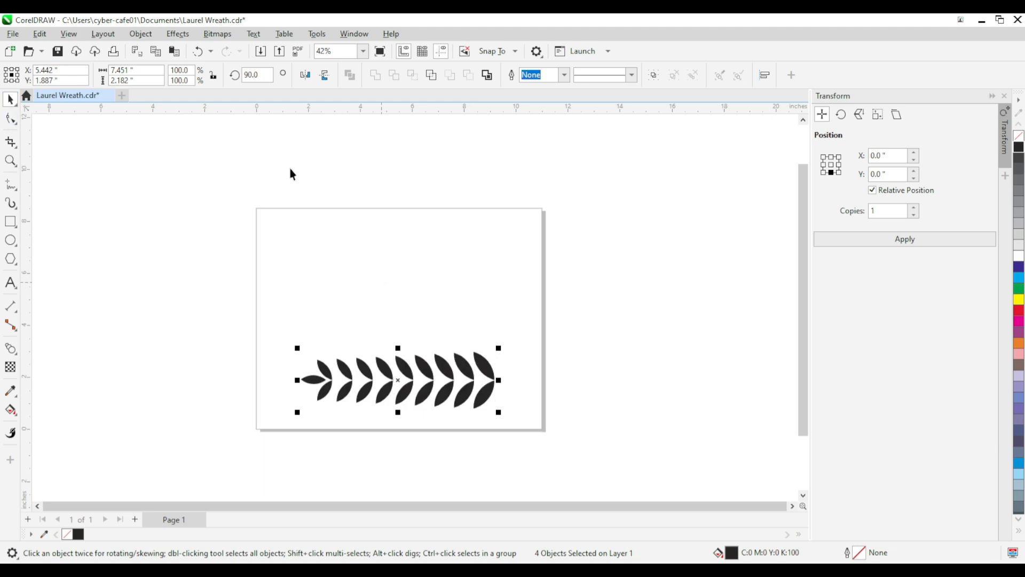
click(305, 76)
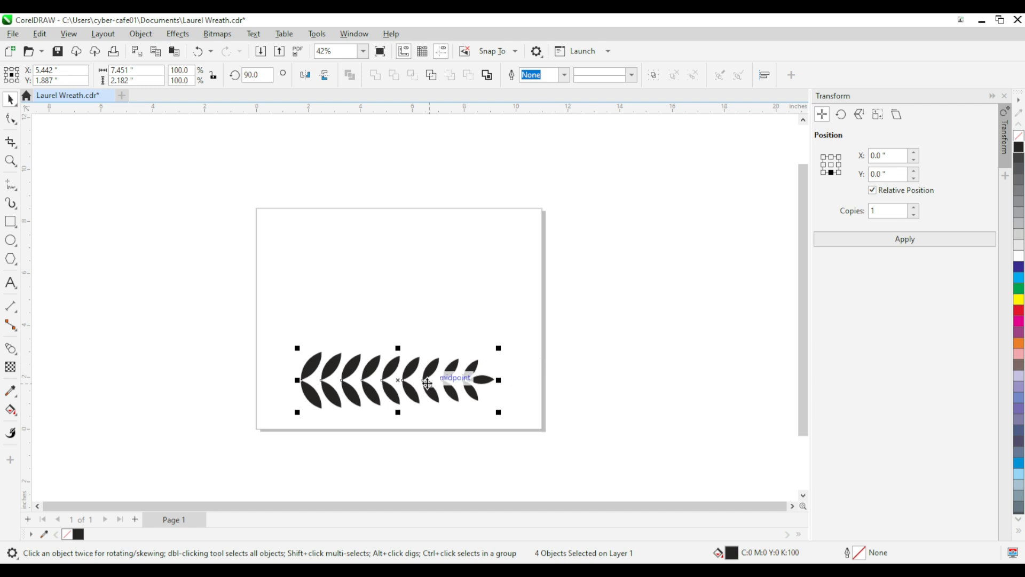
Step: Break the branch's blends apart and ungroup all objects into individual leaf pairs
scroll(428, 382, up, 1)
click(542, 224)
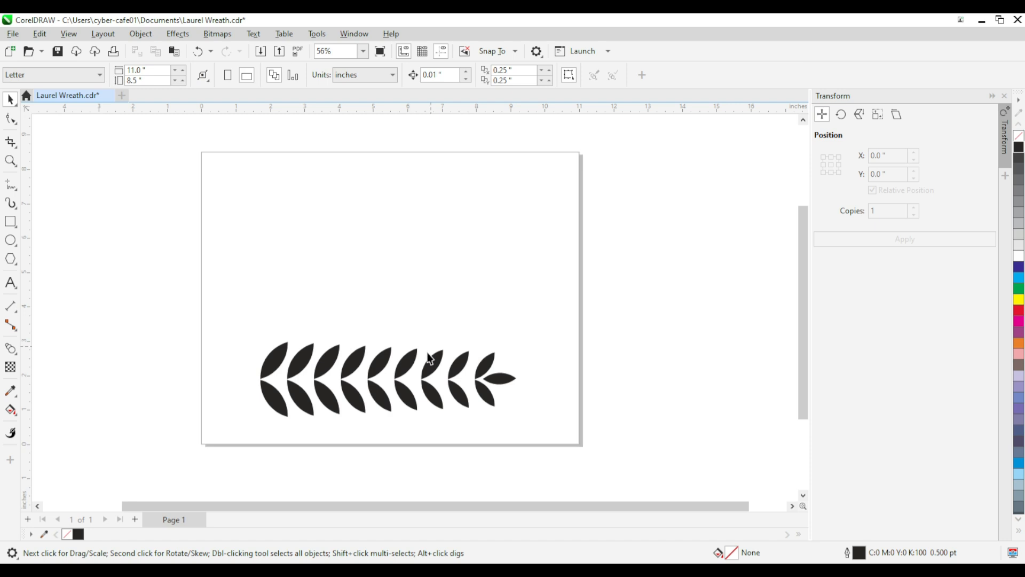
click(407, 396)
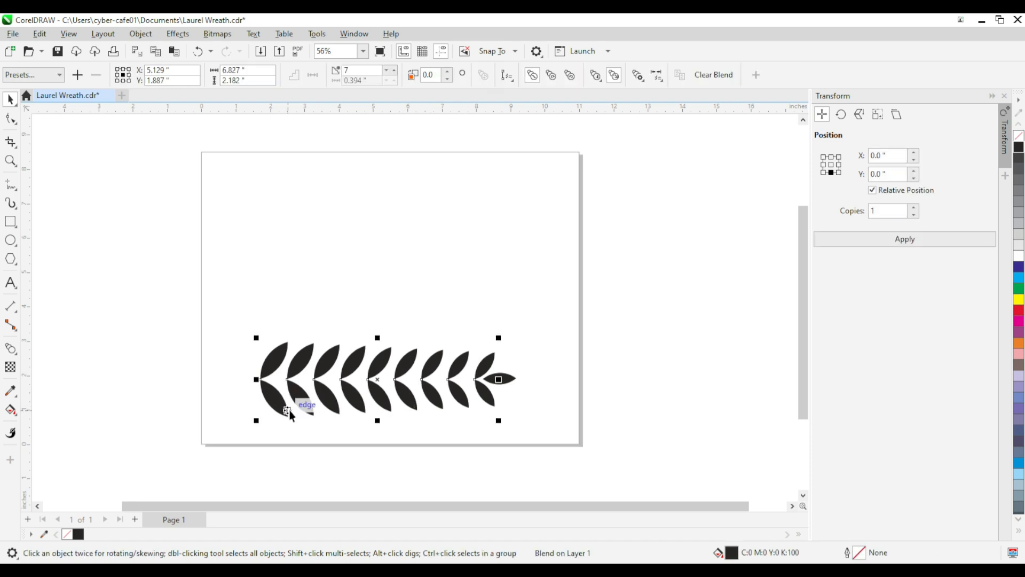
key(ctrl+k)
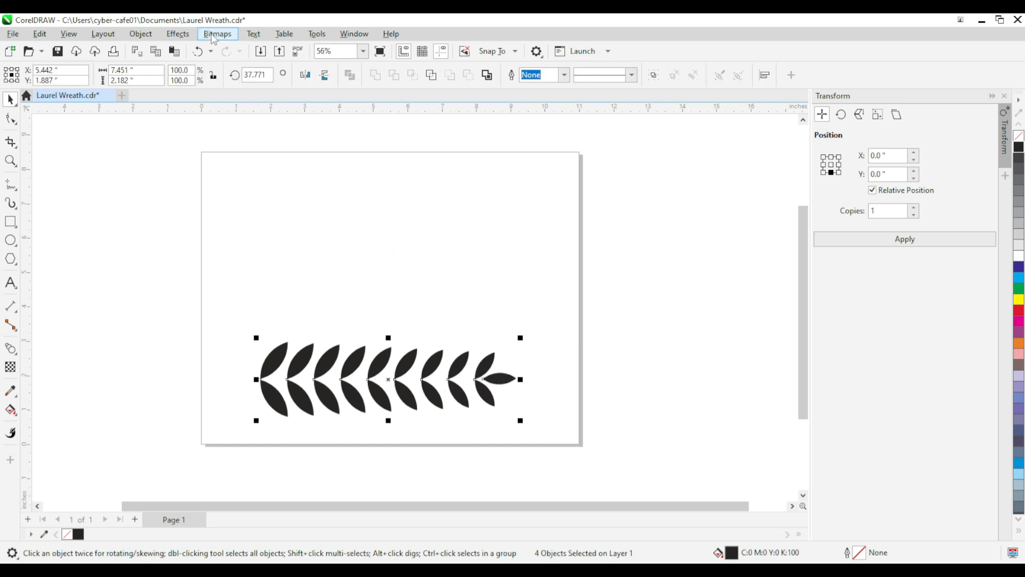
drag(197, 290, 547, 448)
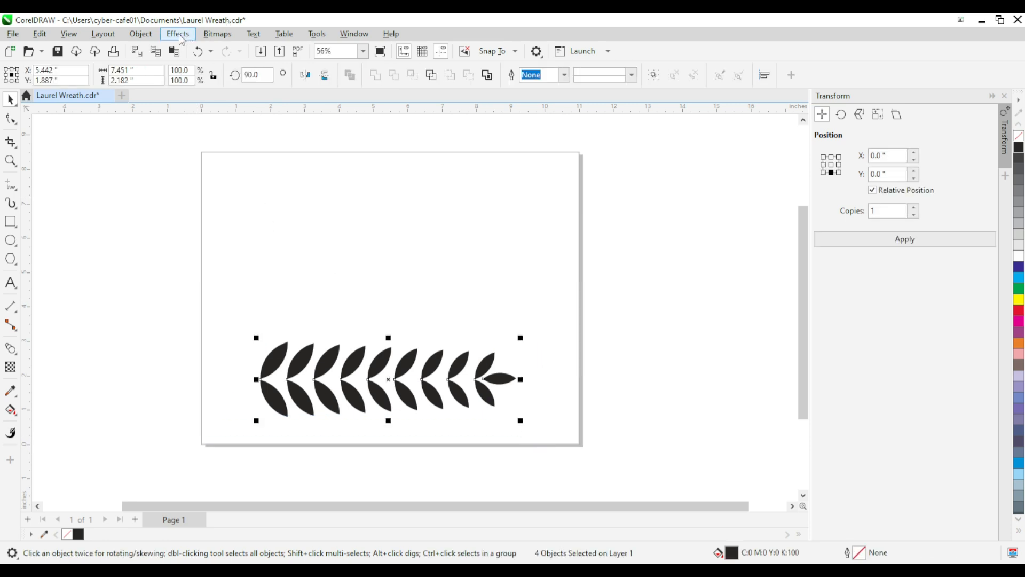
click(142, 34)
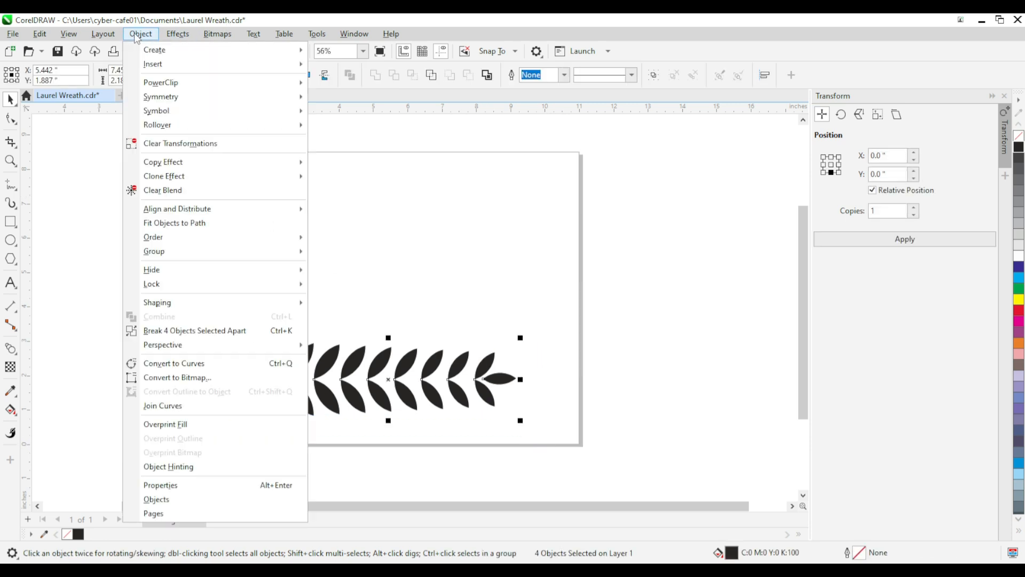
click(172, 331)
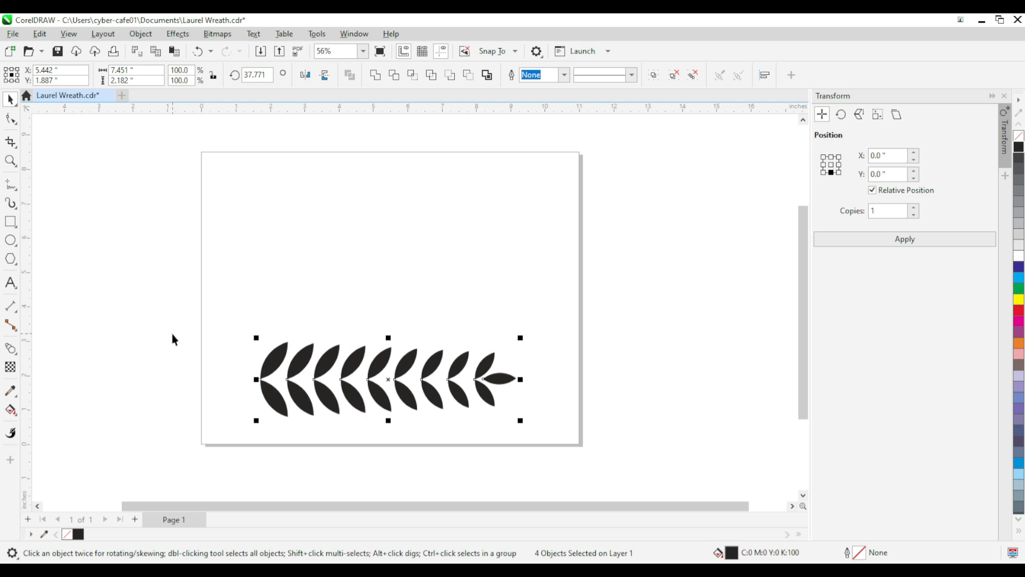
click(692, 76)
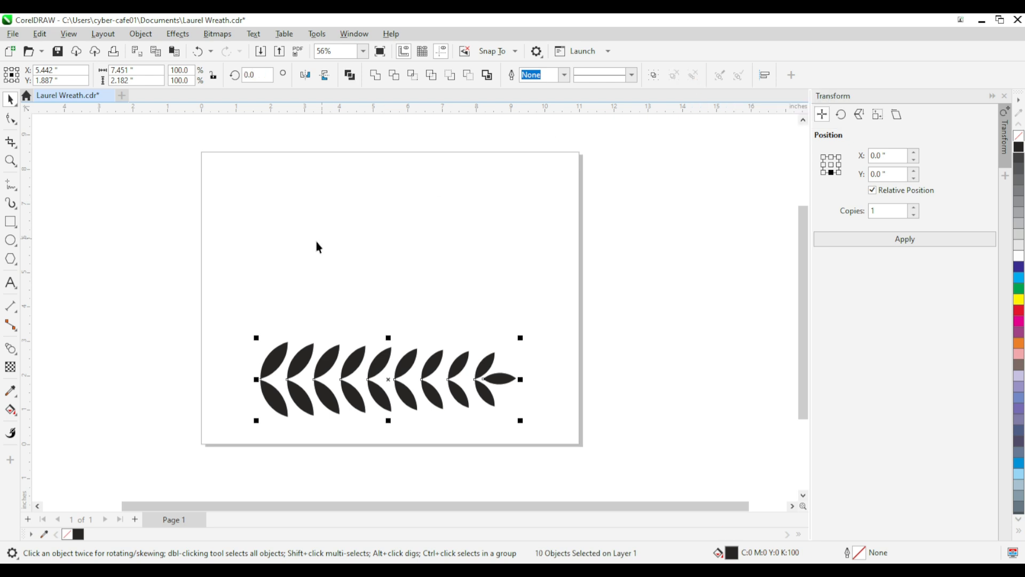
click(304, 248)
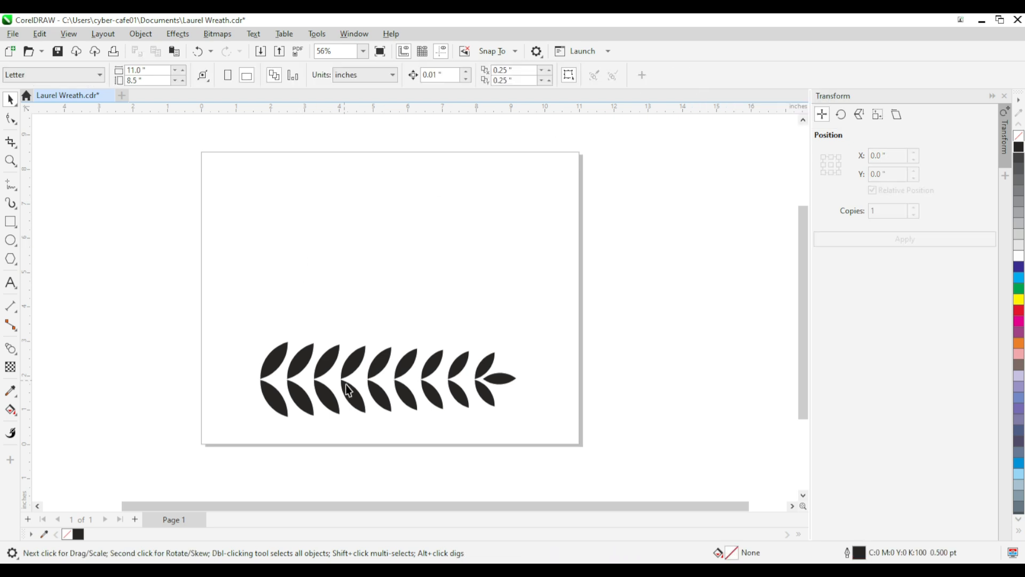
Step: Check that single leaf pairs of the branch can be selected separately, and save the document
click(361, 411)
click(365, 316)
click(382, 400)
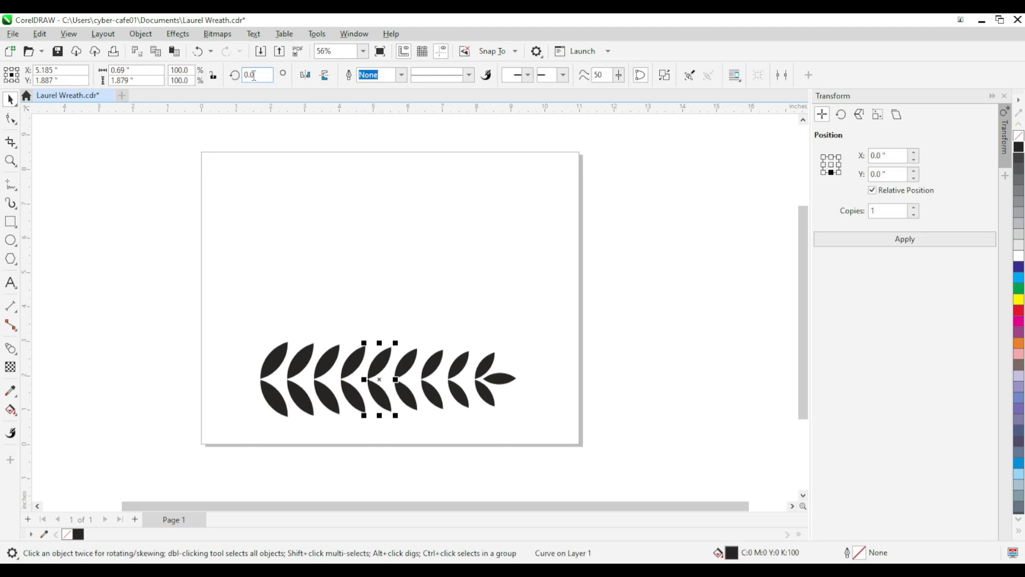
click(345, 293)
key(ctrl+s)
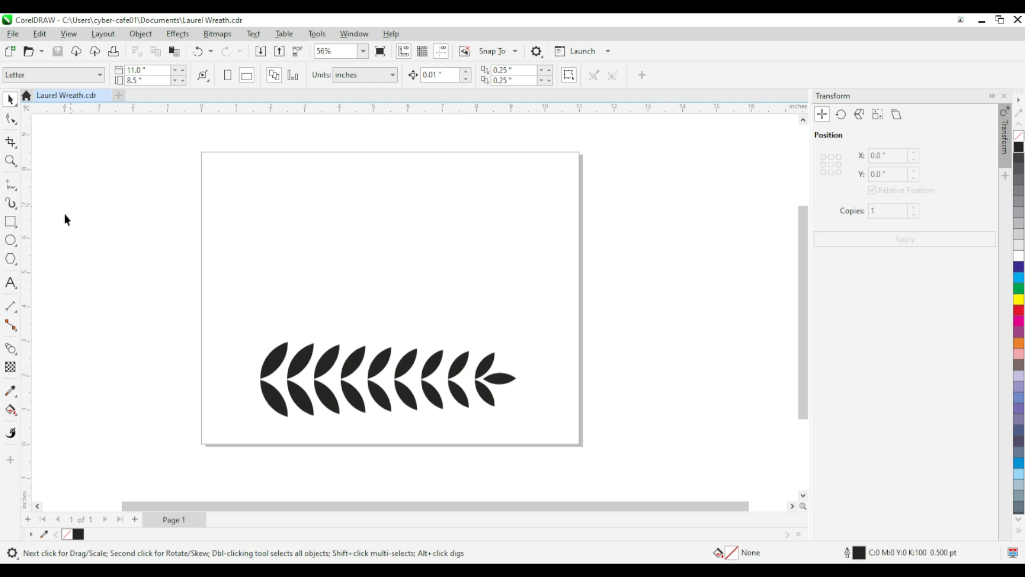
Step: Draw a circle about 4.14" in diameter above the branch, centred near X 5.31", Y 5.43"
click(11, 239)
drag(384, 258, 458, 332)
click(10, 99)
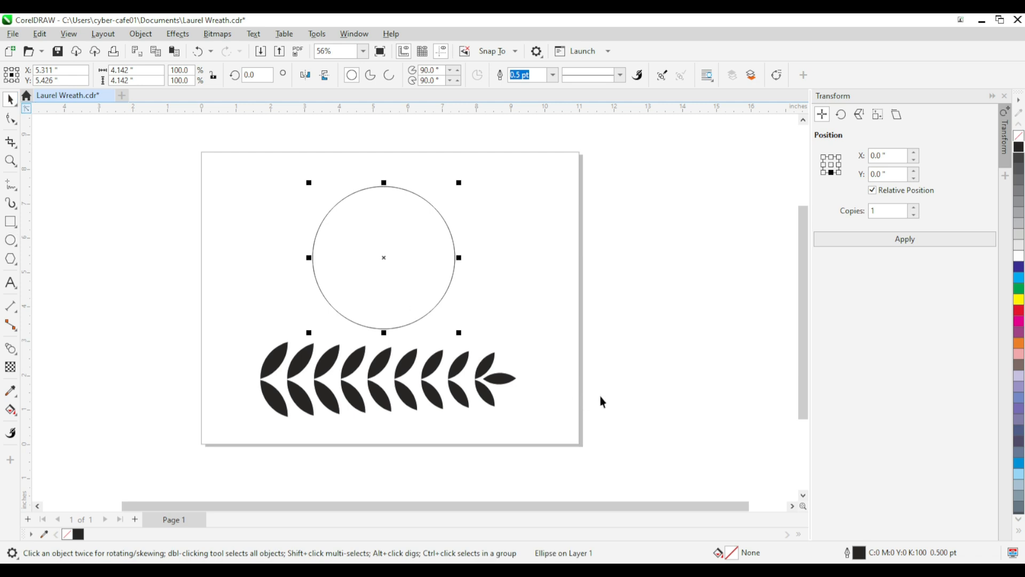
click(561, 322)
Step: Select the whole branch and scale it down proportionally about its centre to about 4.17" wide
drag(310, 417, 239, 463)
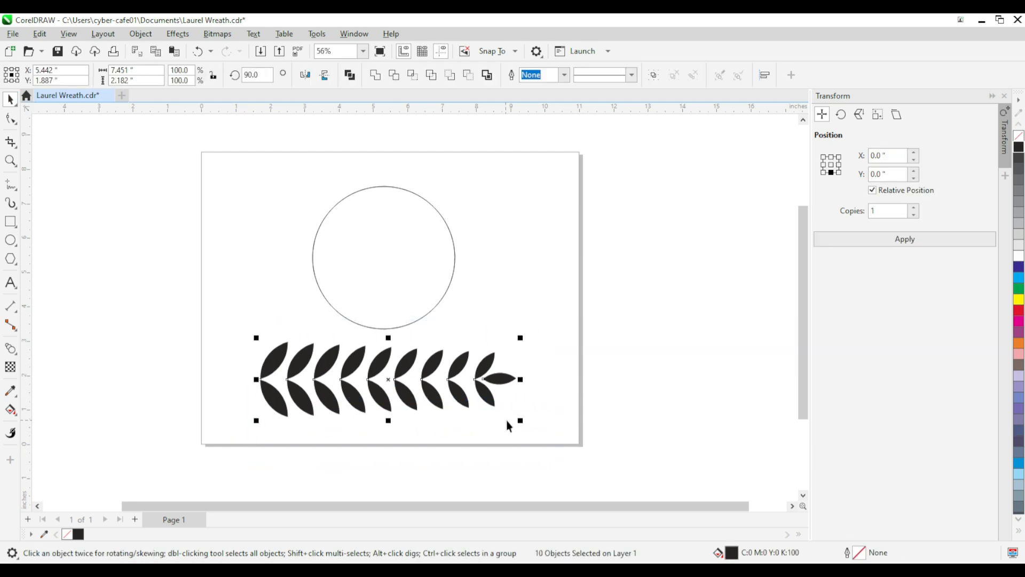
drag(522, 416, 467, 410)
scroll(464, 385, up, 1)
click(402, 317)
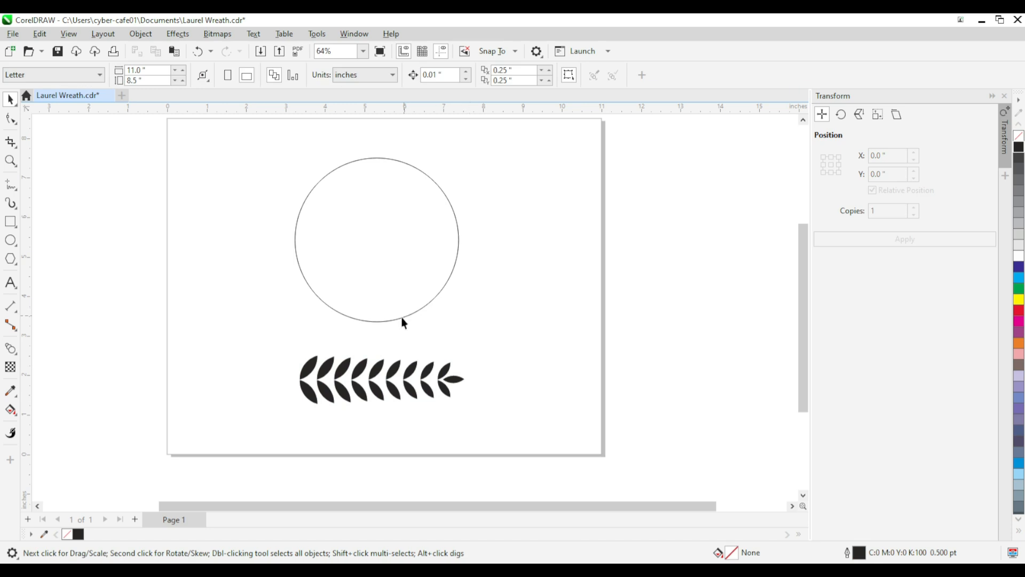
Step: Convert the circle to curves and add two nodes on its left half, near the circle's top and bottom
click(389, 319)
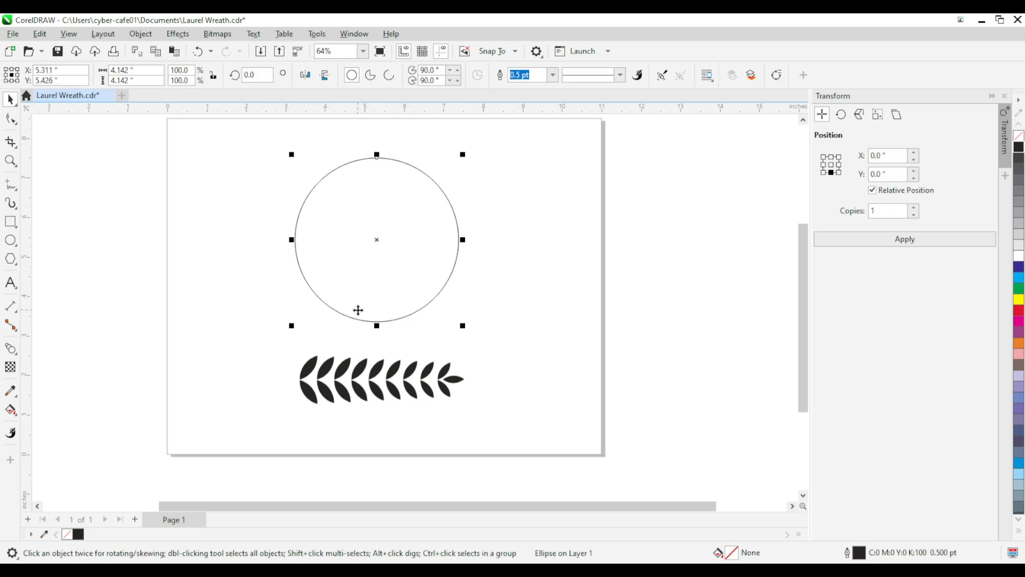
click(777, 76)
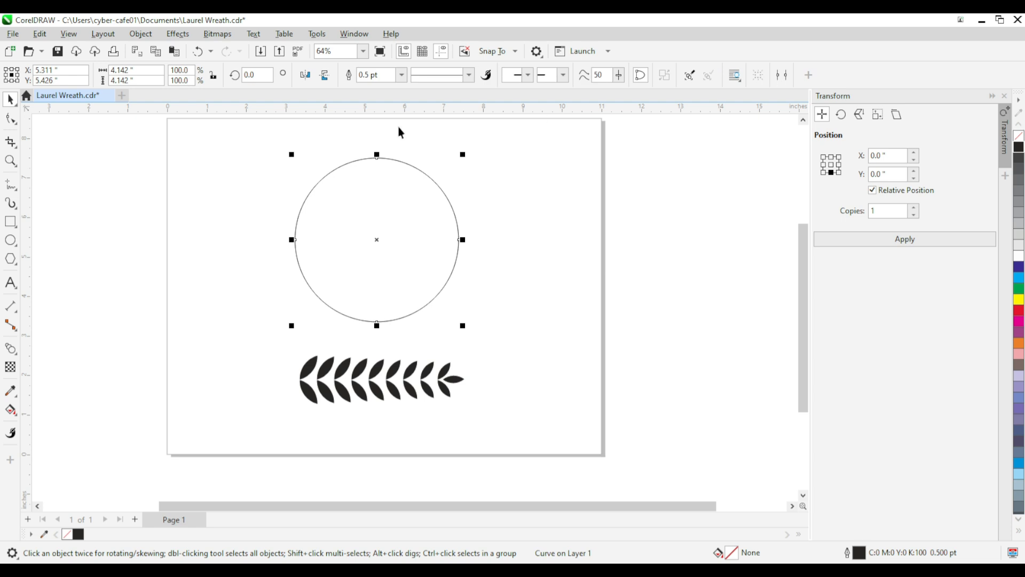
click(10, 119)
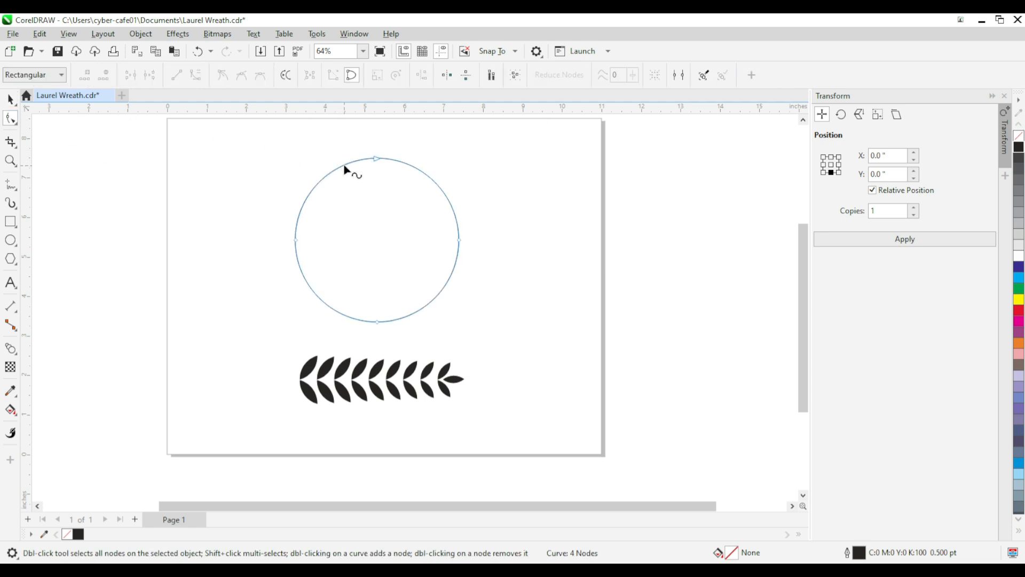
double_click(345, 167)
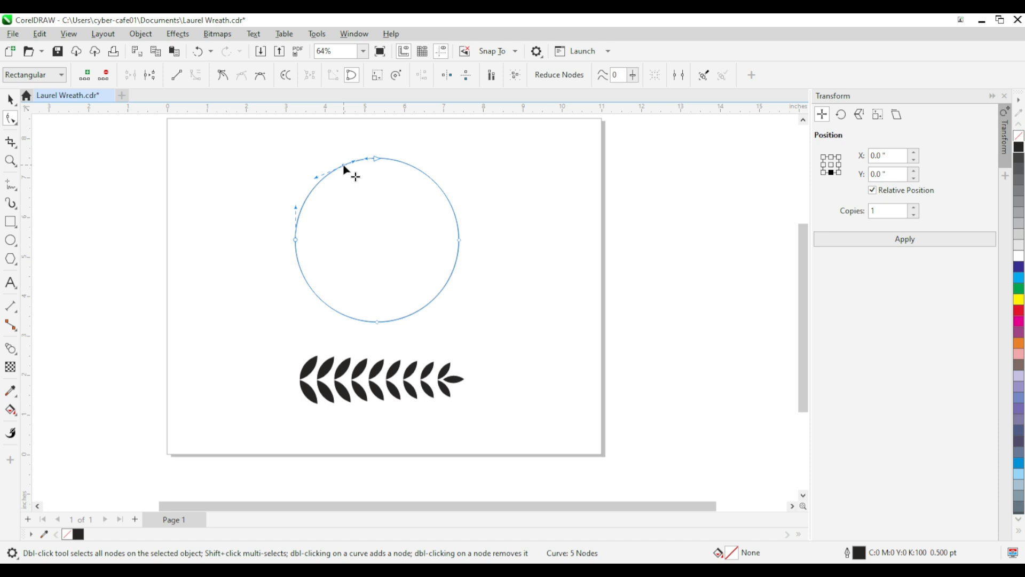
double_click(347, 319)
click(377, 281)
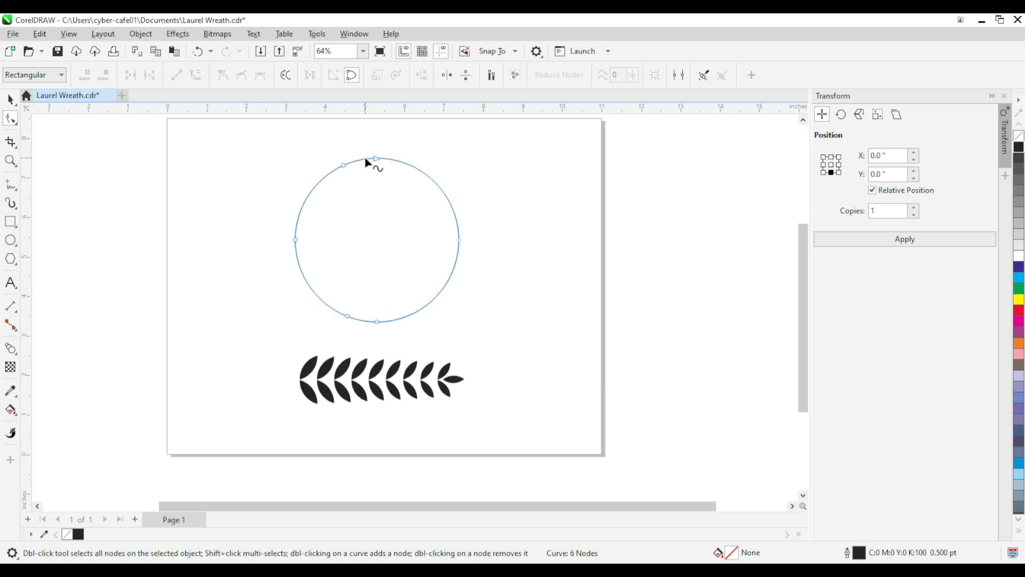
Step: Break the curve at the two added nodes and break it apart into two separate arcs
drag(366, 139, 381, 234)
drag(334, 146, 359, 326)
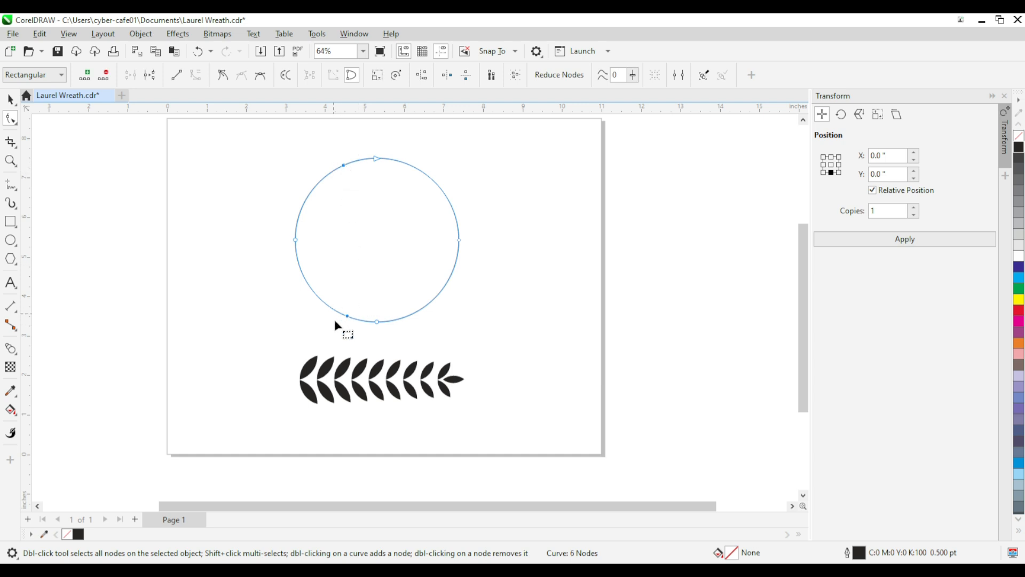
click(150, 76)
key(space)
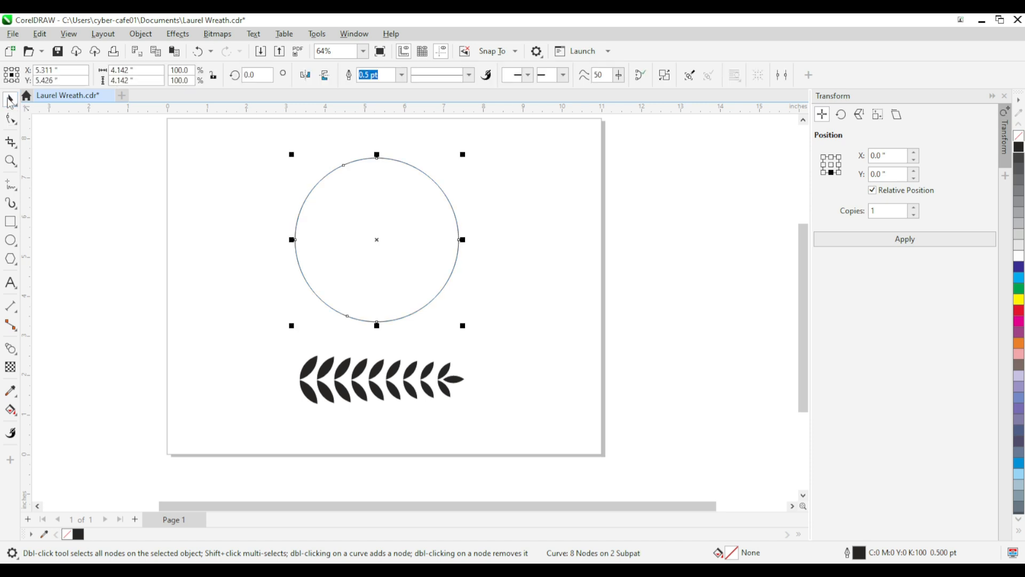
click(664, 75)
Step: Move the larger right-hand arc away from the left arc to about X 9.82", Y 5.43"
click(522, 245)
click(447, 277)
drag(447, 277, 609, 281)
click(436, 266)
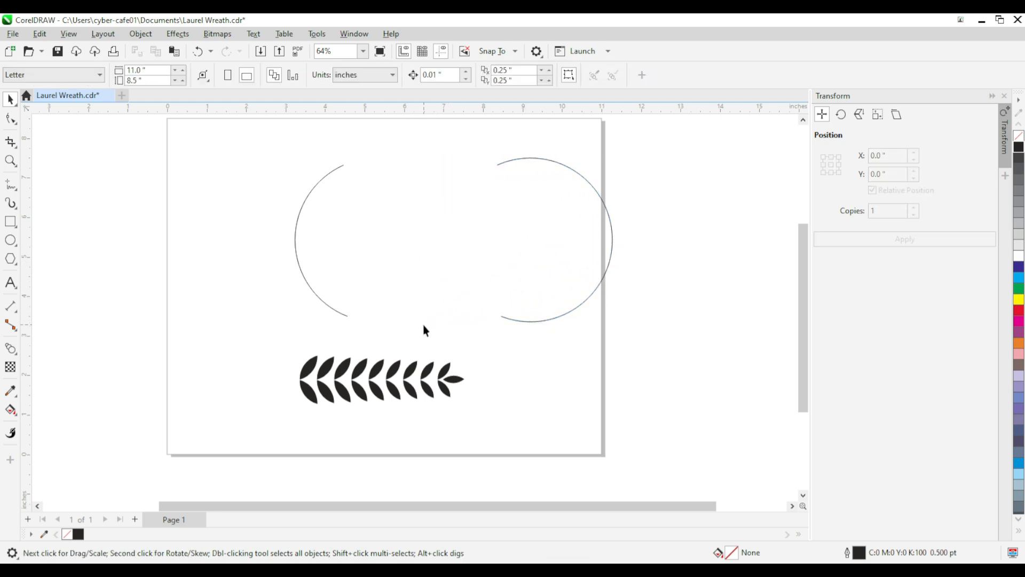
Step: Select the branch's leaf pairs one by one in order, from the largest base pair to the tip leaf
drag(517, 431, 392, 444)
click(327, 408)
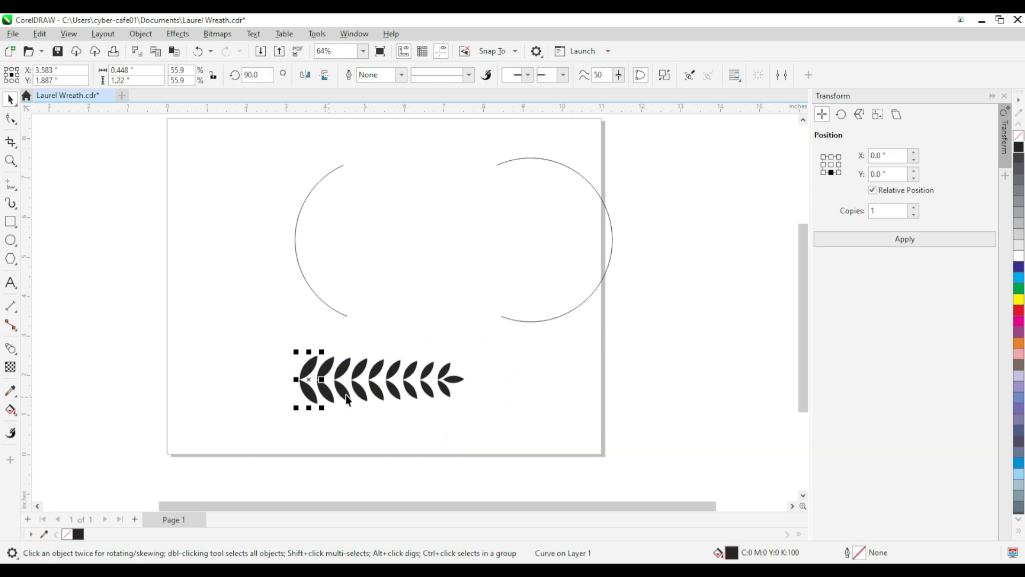
scroll(344, 395, up, 1)
shift+click(322, 400)
shift+click(343, 397)
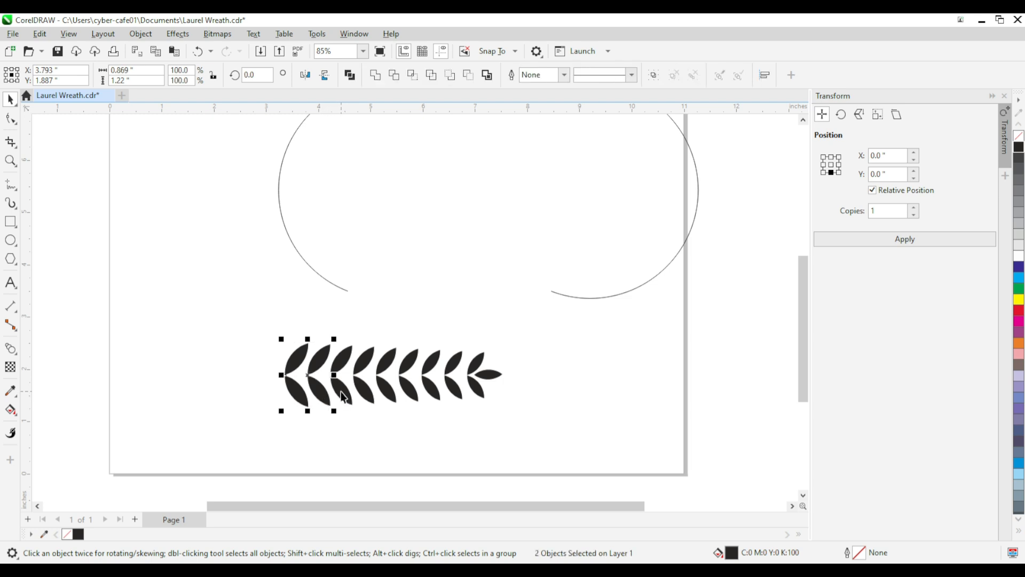
shift+click(364, 393)
shift+click(396, 394)
shift+click(417, 393)
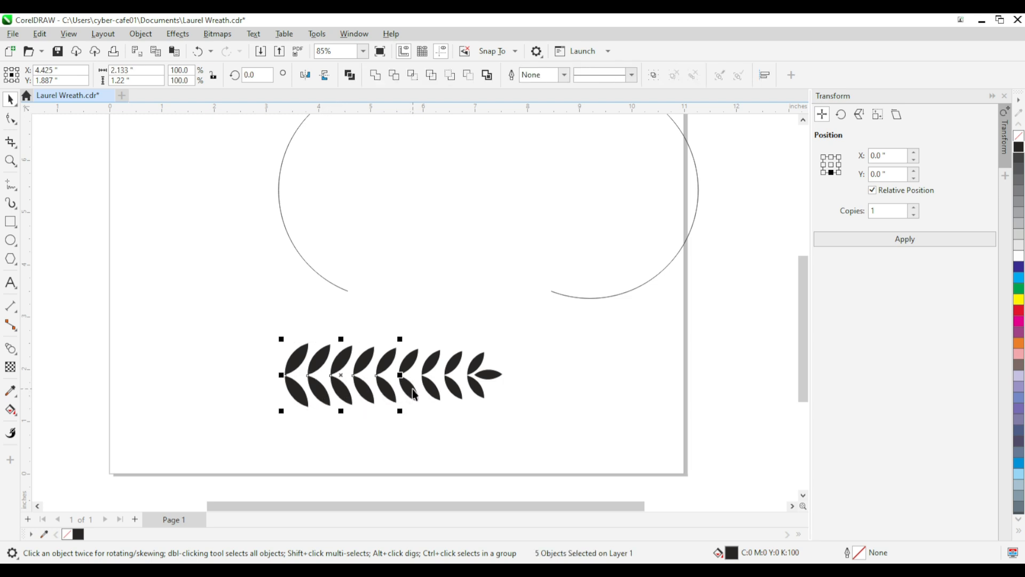
shift+click(439, 387)
shift+click(485, 387)
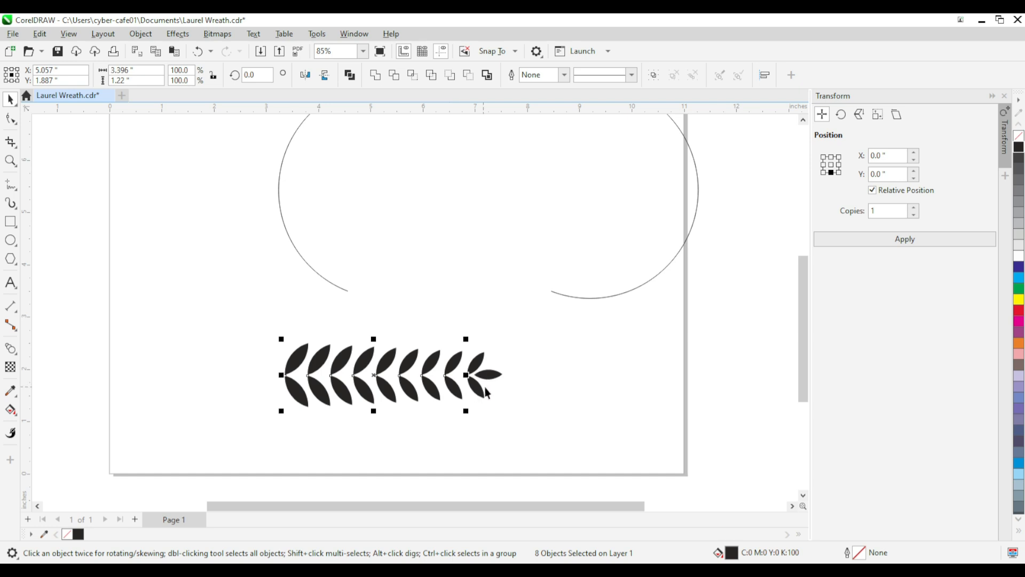
shift+click(477, 389)
shift+click(494, 374)
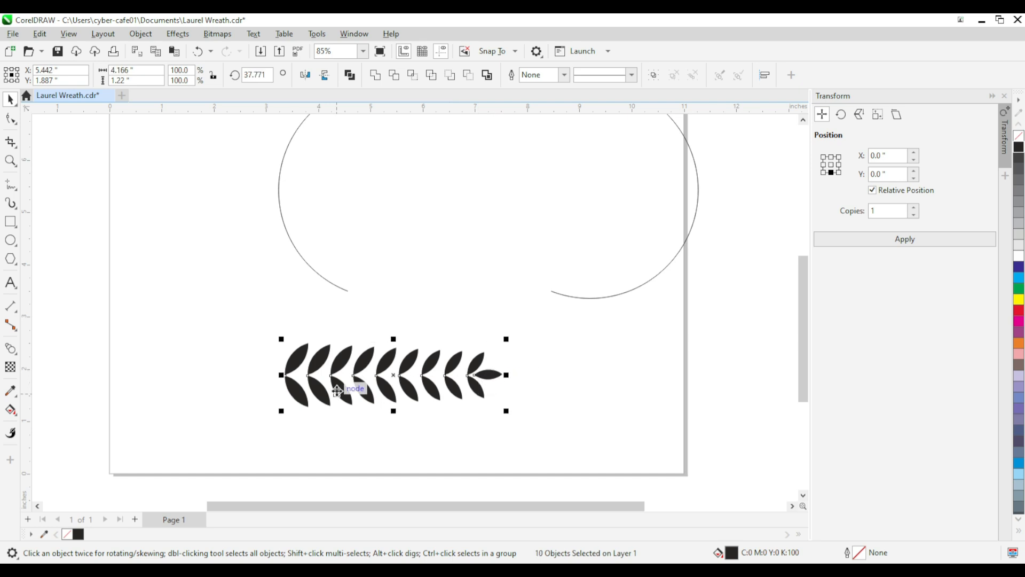
Step: Add the left arc to the selection and apply Fit Objects to Path to distribute the leaves along it
scroll(339, 383, down, 3)
shift+click(335, 330)
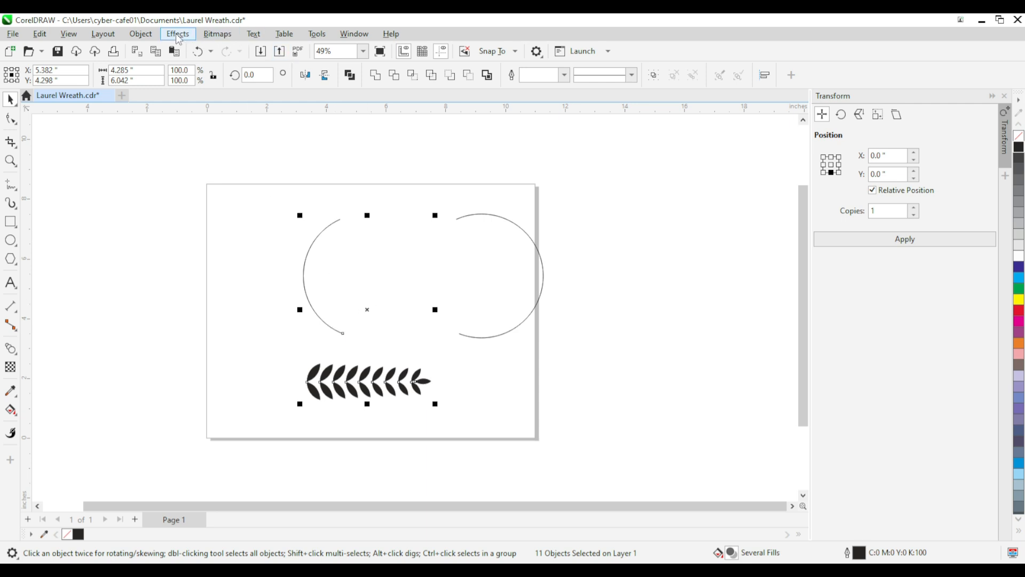
click(141, 35)
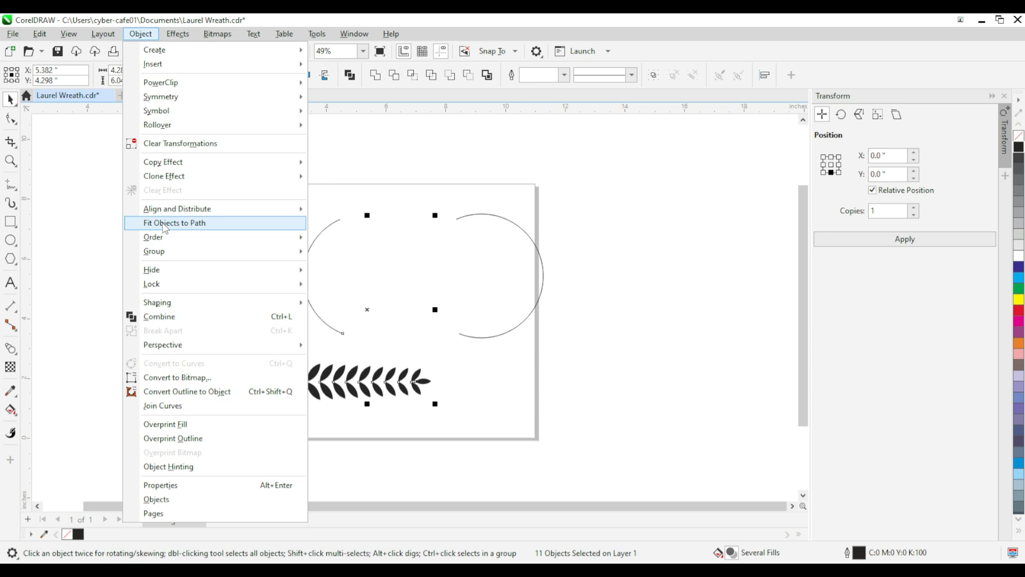
click(182, 223)
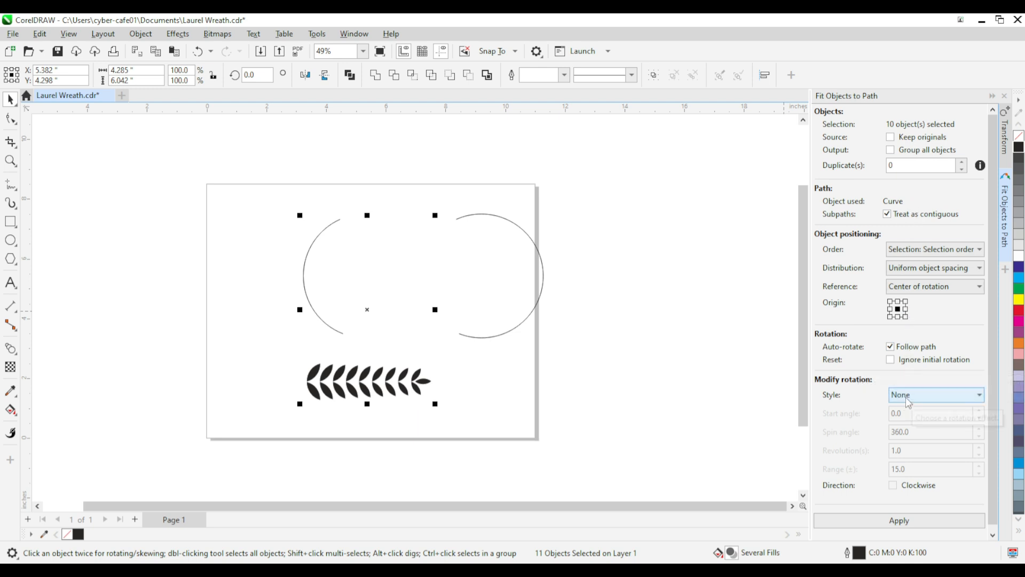
click(900, 523)
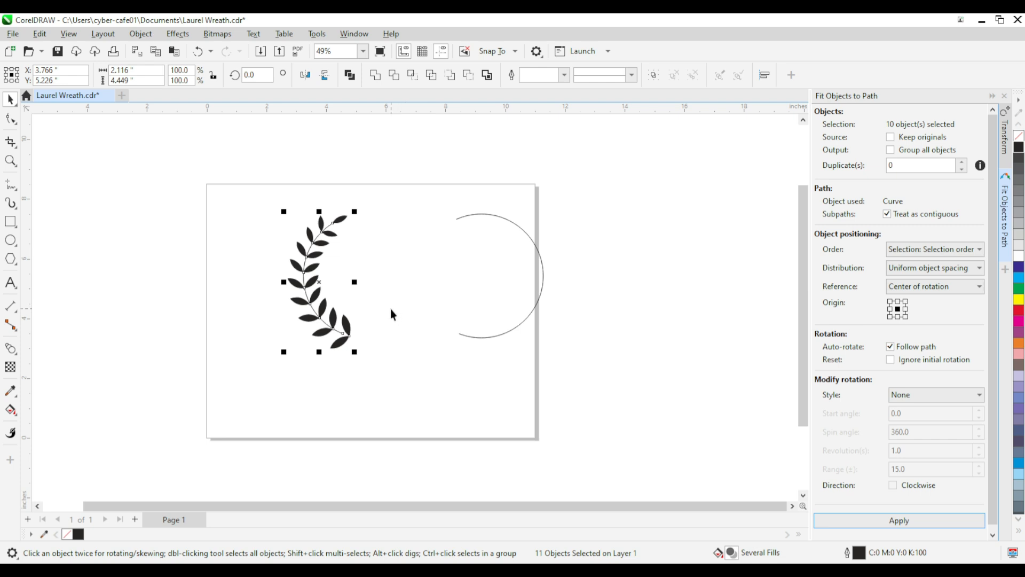
key(Escape)
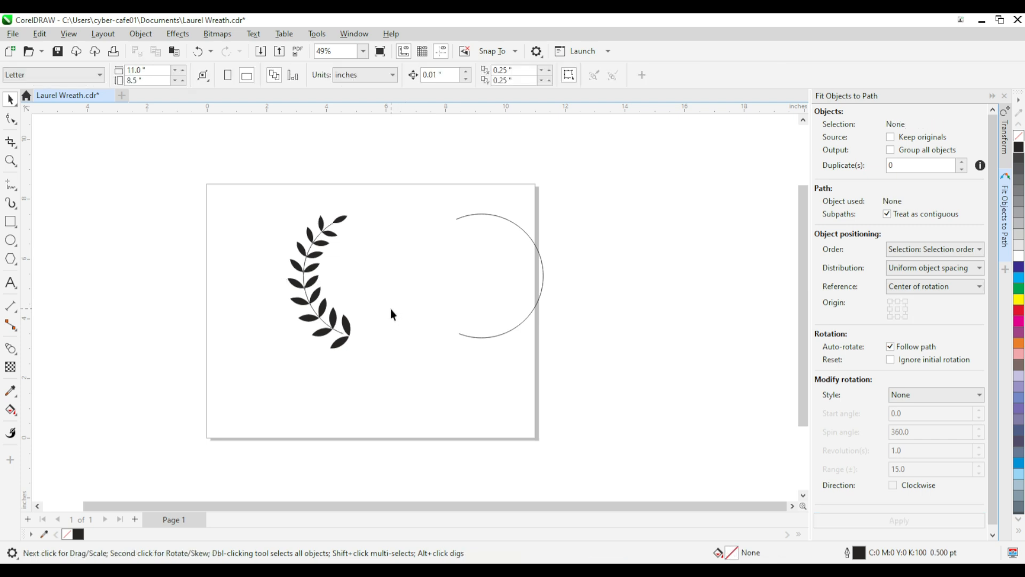
Step: Try moving the left arc away from the fitted leaves, and undo the move
scroll(354, 269, up, 5)
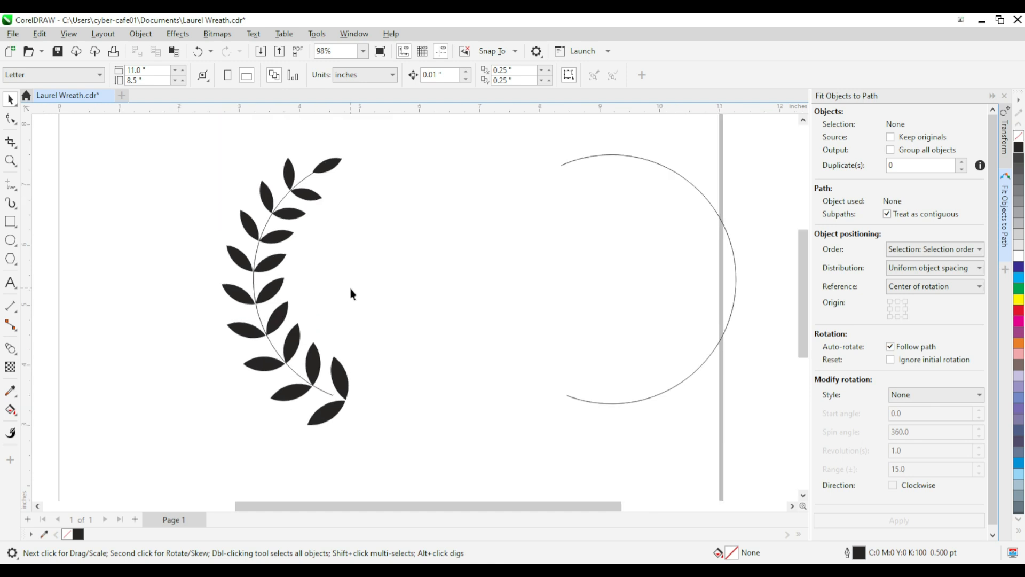
click(328, 384)
drag(299, 401, 191, 429)
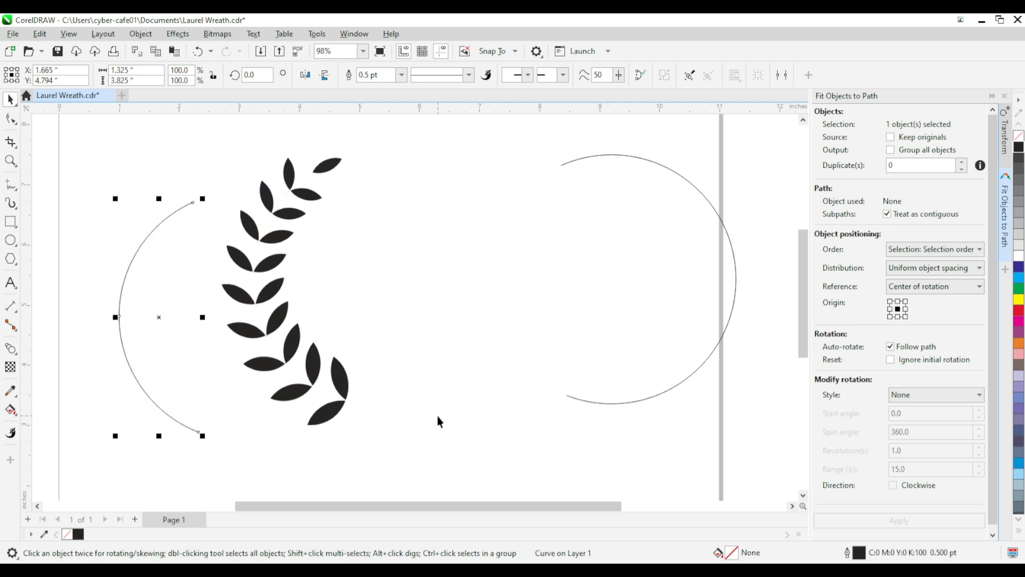
click(591, 401)
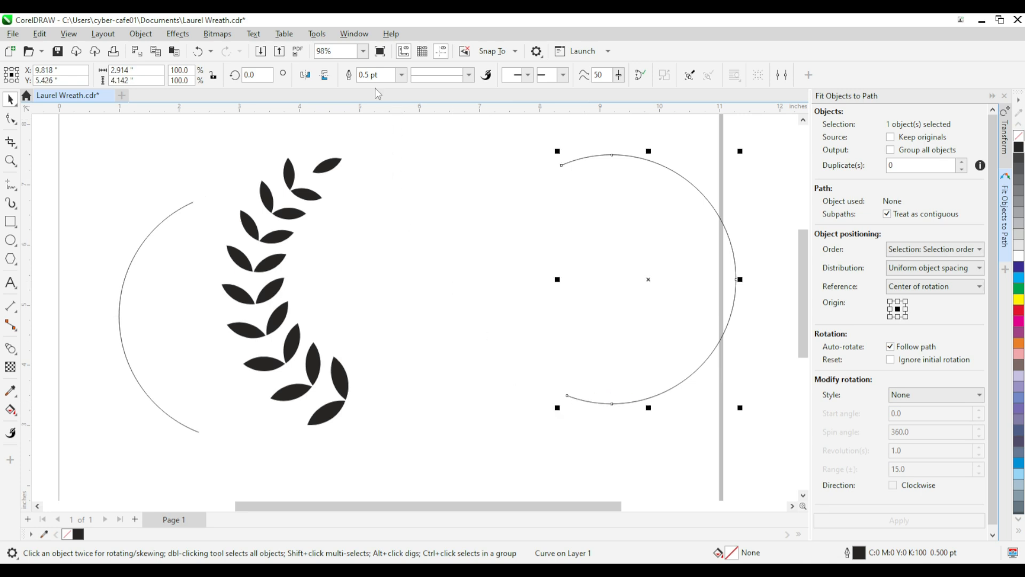
key(ctrl+z)
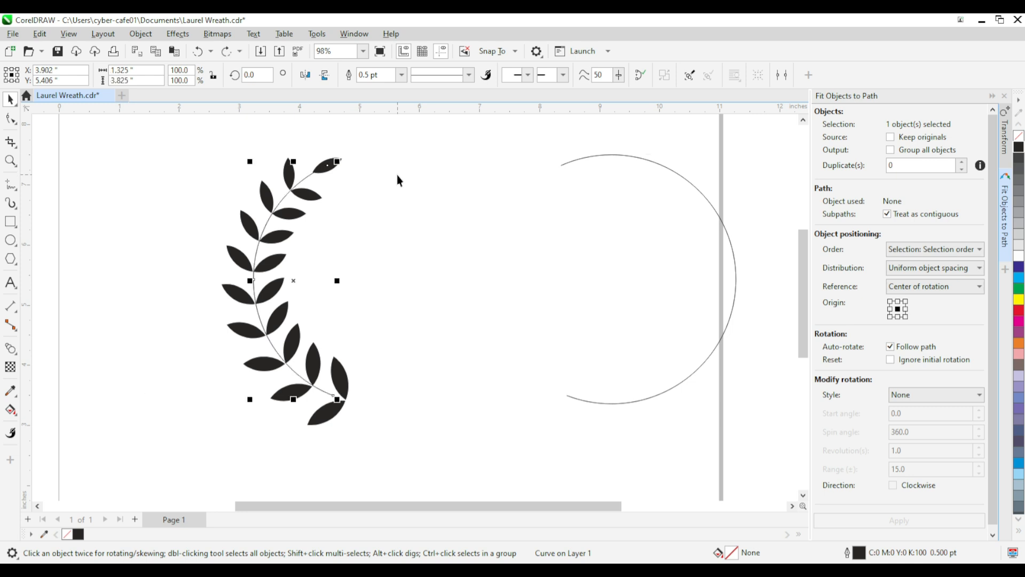
click(405, 417)
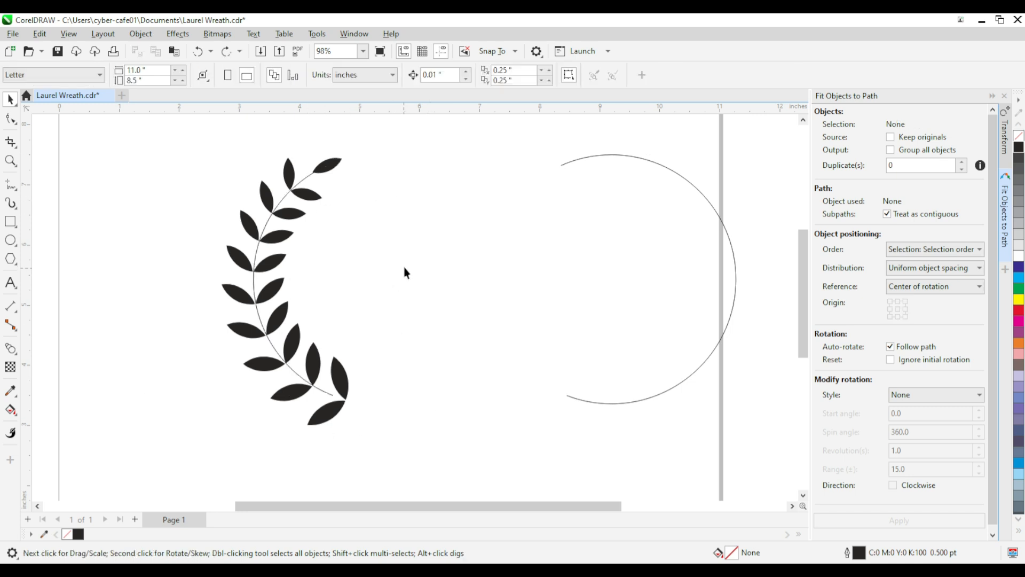
click(308, 175)
click(424, 219)
Step: Draw an Artistic Media preset stroke, 0.3937" wide, freehand from the base leaves up to the tip leaf, using the tapered preset
click(11, 204)
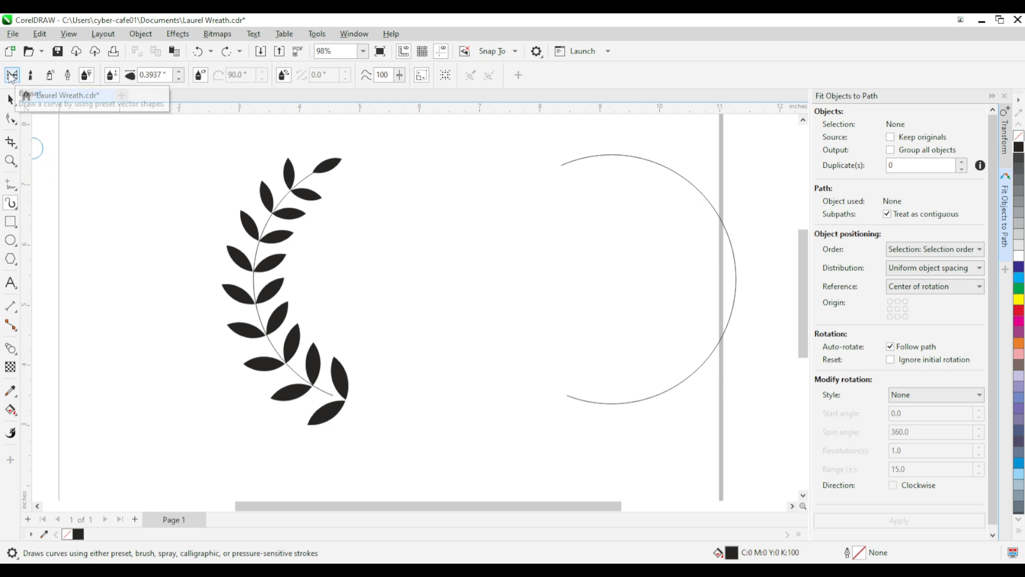
click(13, 75)
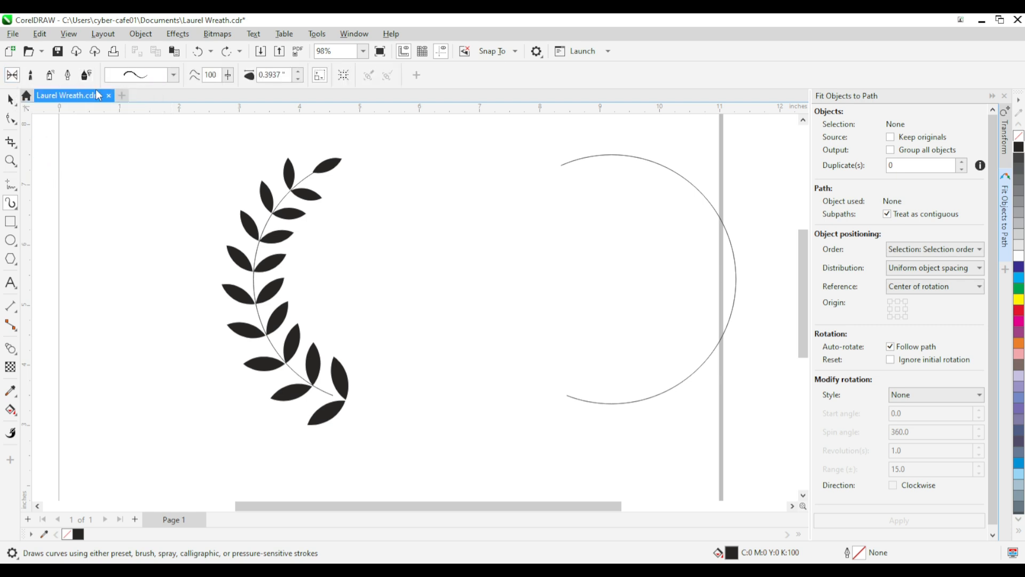
click(174, 75)
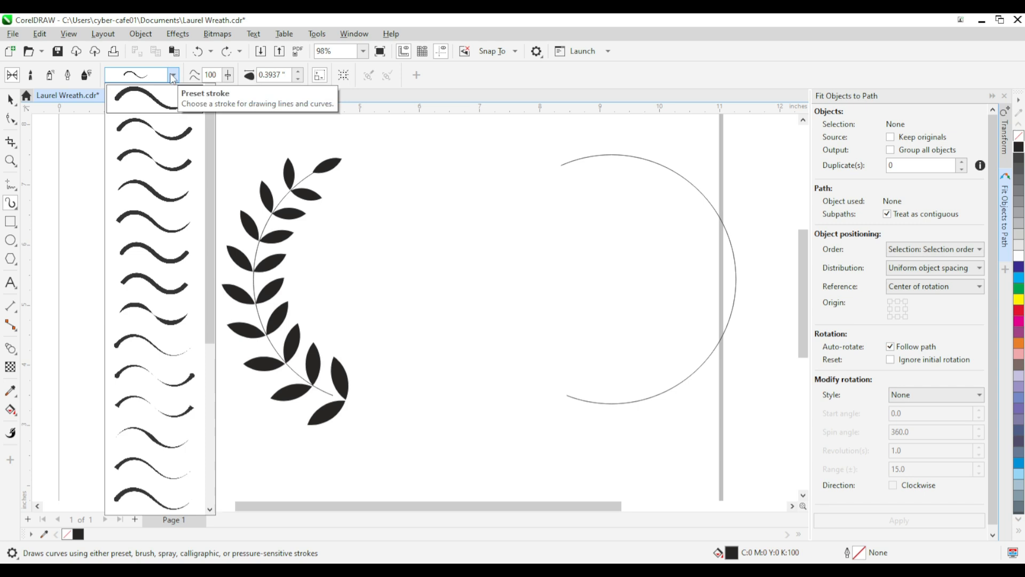
click(158, 107)
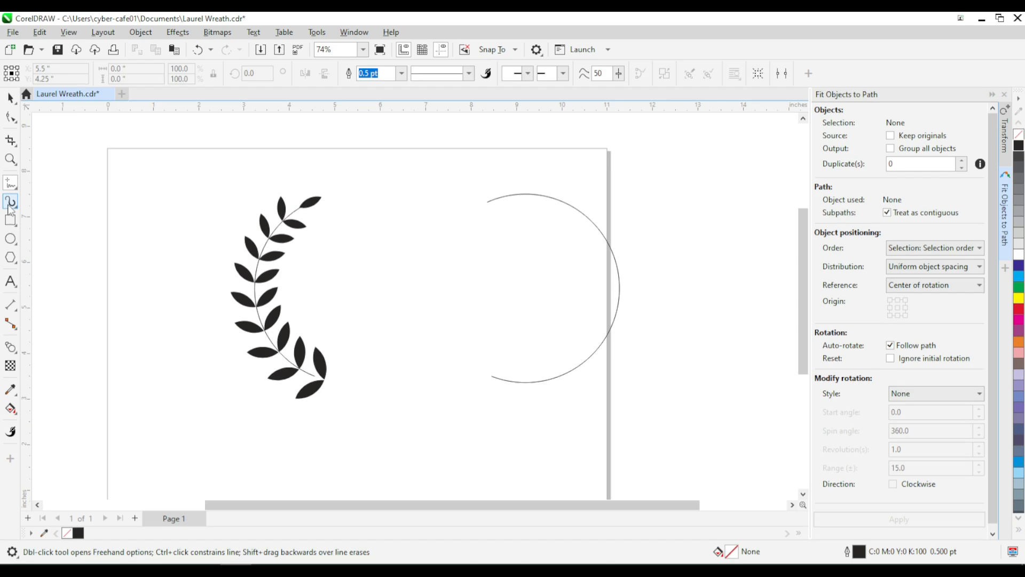
click(11, 203)
mouse_move(318, 383)
mouse_down()
mouse_move(292, 252)
mouse_move(304, 206)
mouse_up()
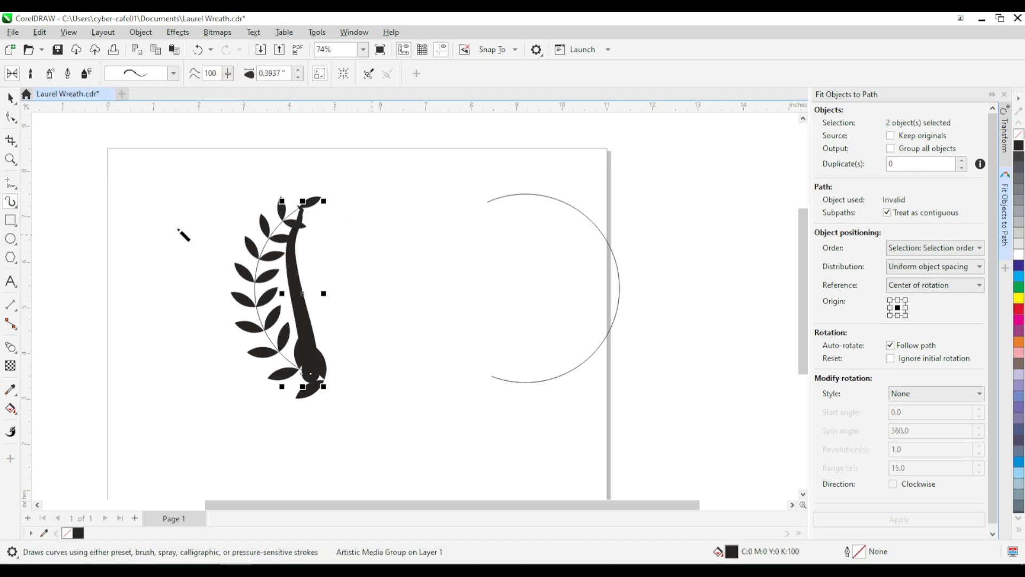
Step: Select the artistic media stroke's control curve and fill the stroke with red
click(10, 117)
scroll(299, 316, up, 2)
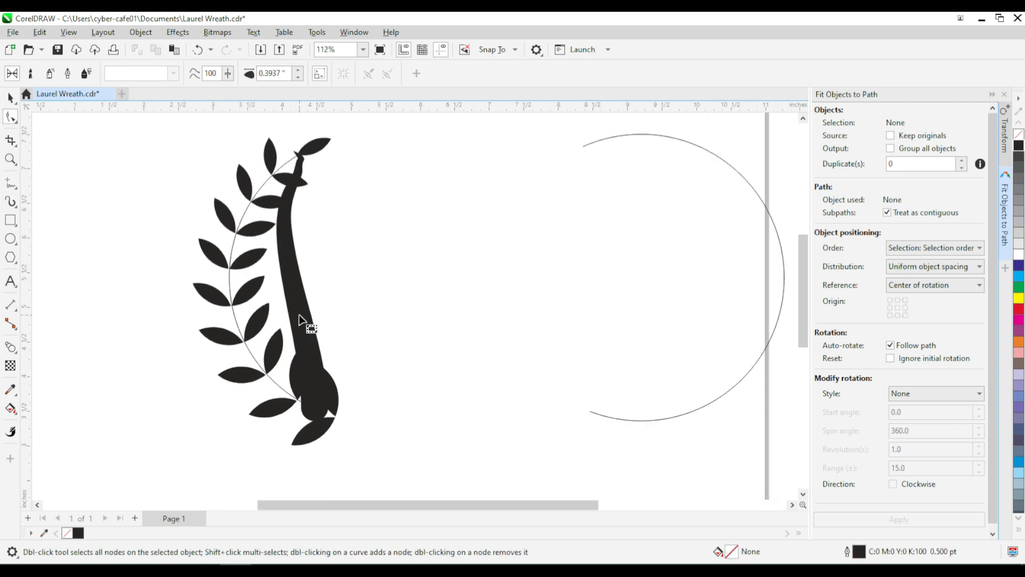
click(299, 319)
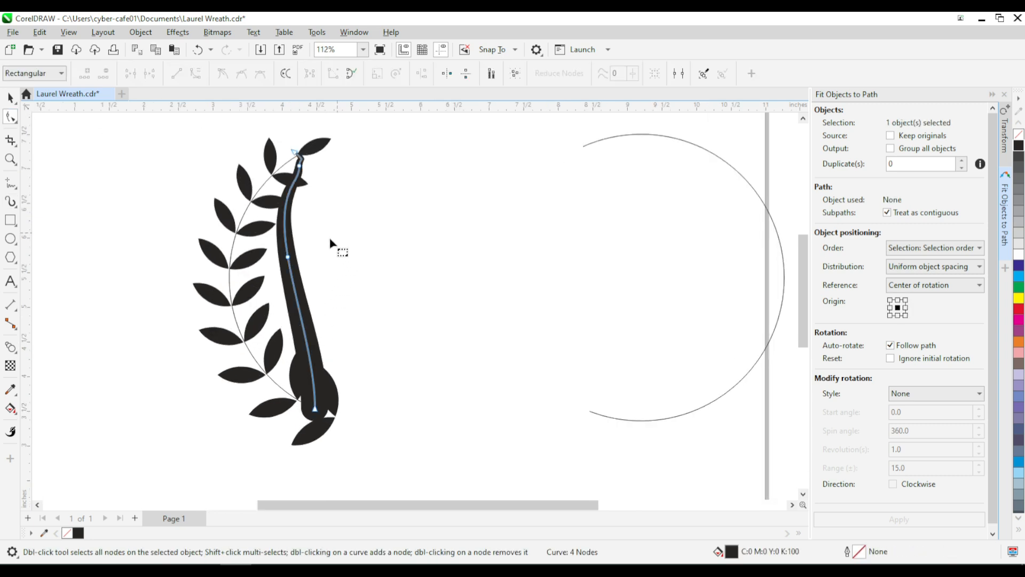
click(11, 97)
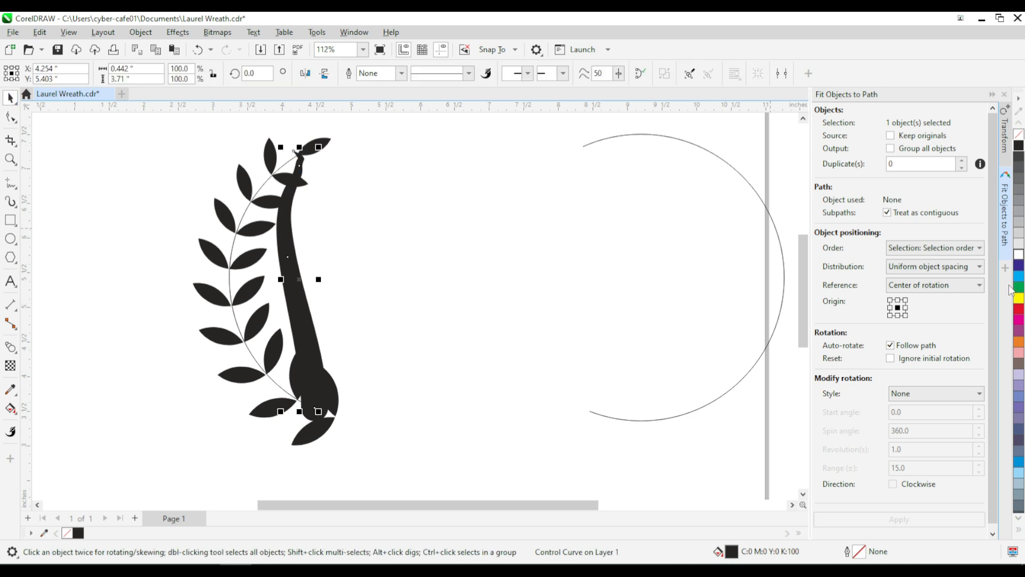
right_click(1018, 310)
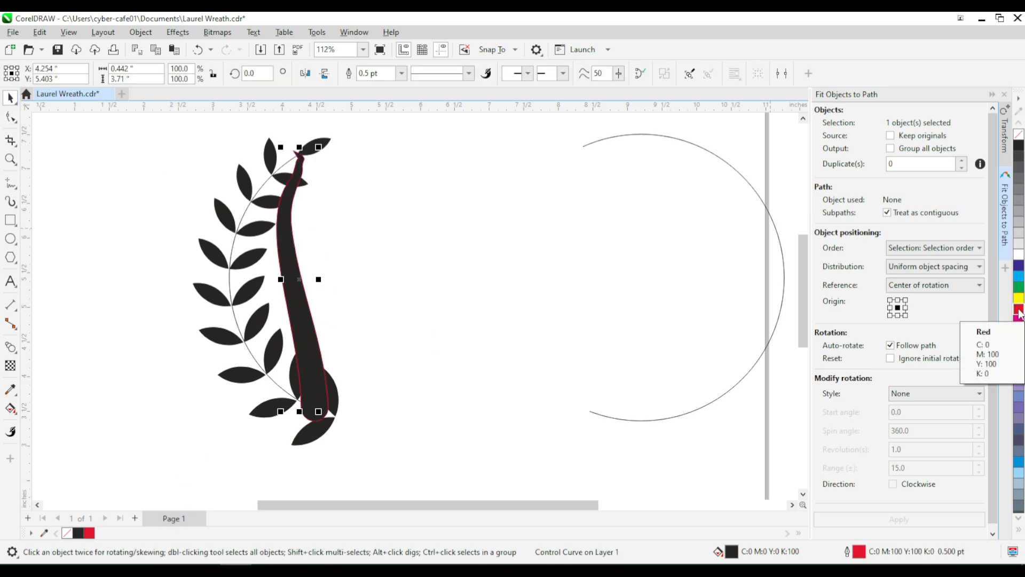
click(1018, 311)
Step: Delete the intermediate nodes of the red stroke's control curve, keeping only its two end nodes
click(11, 116)
click(298, 285)
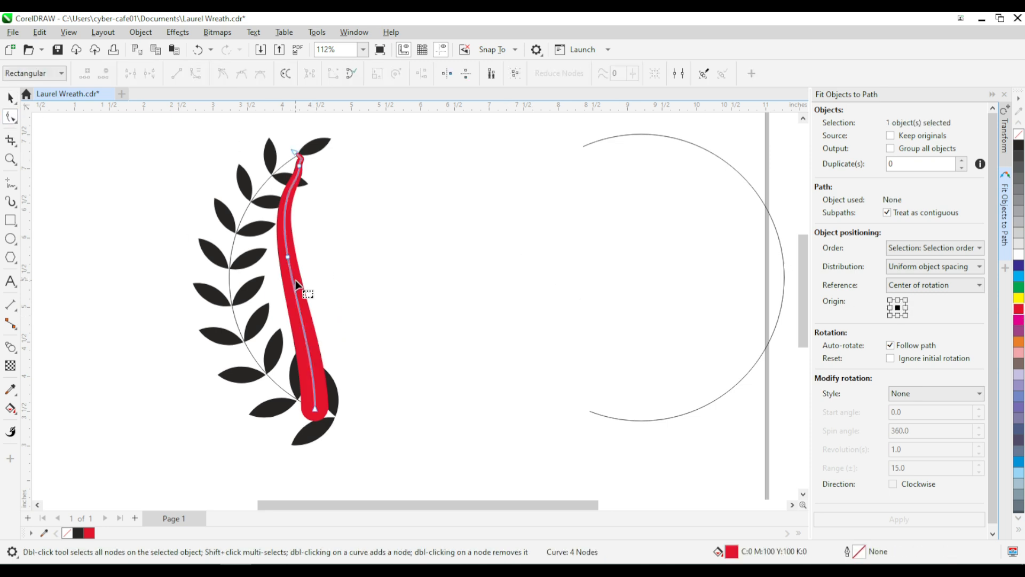
scroll(312, 162, up, 2)
drag(334, 166, 273, 197)
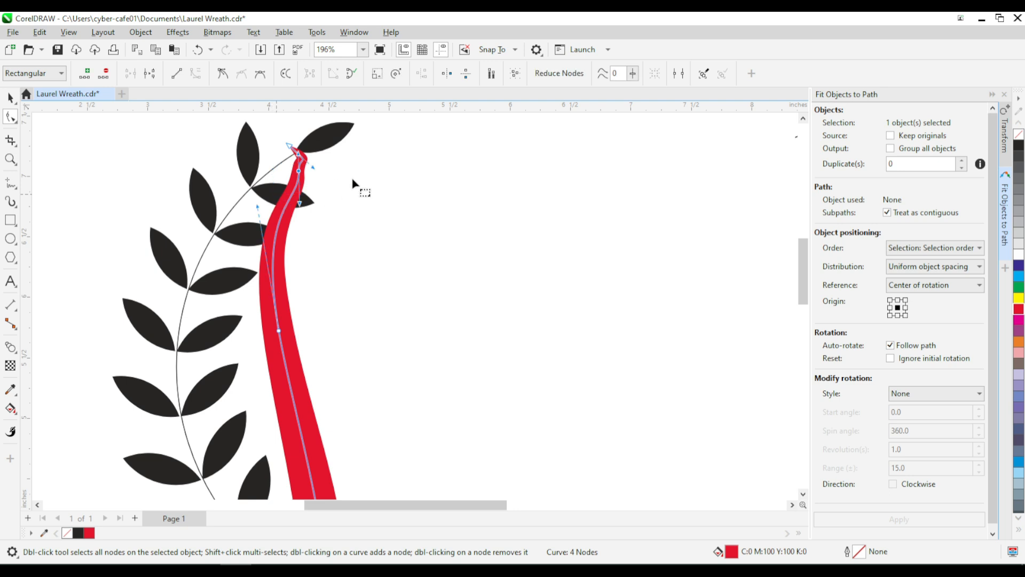
key(Delete)
scroll(294, 185, down, 2)
scroll(295, 185, down, 1)
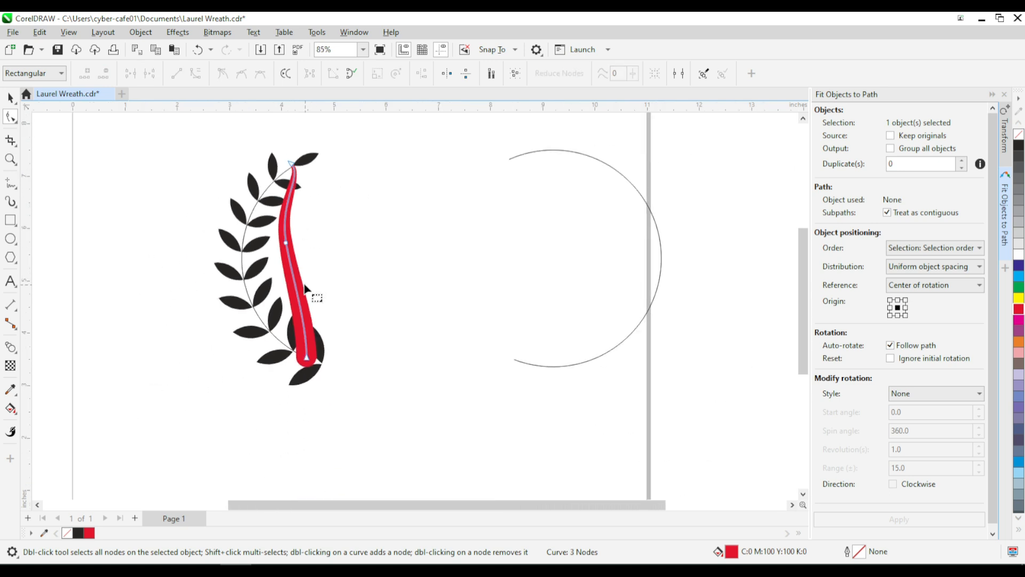
drag(336, 215, 271, 264)
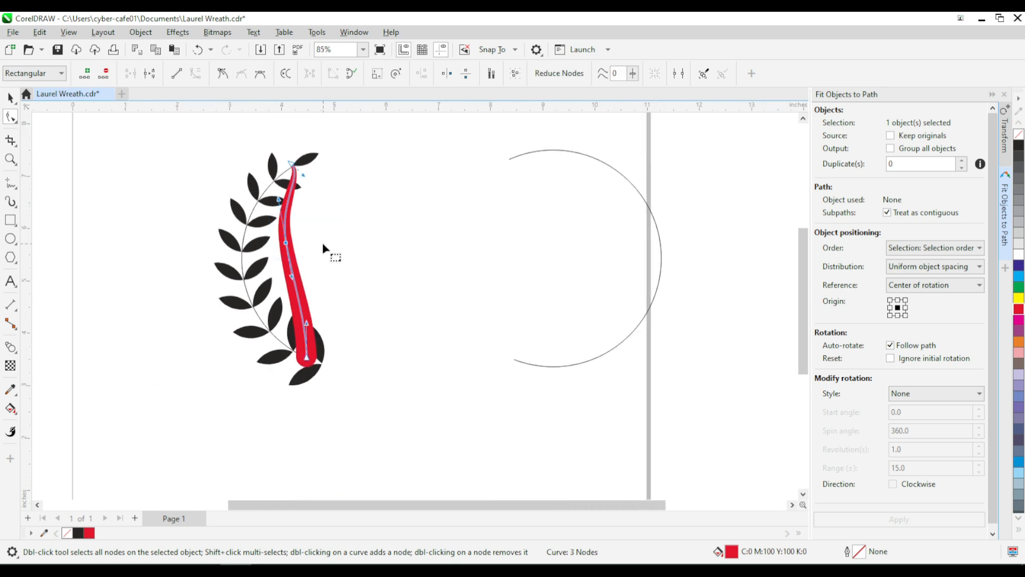
key(Delete)
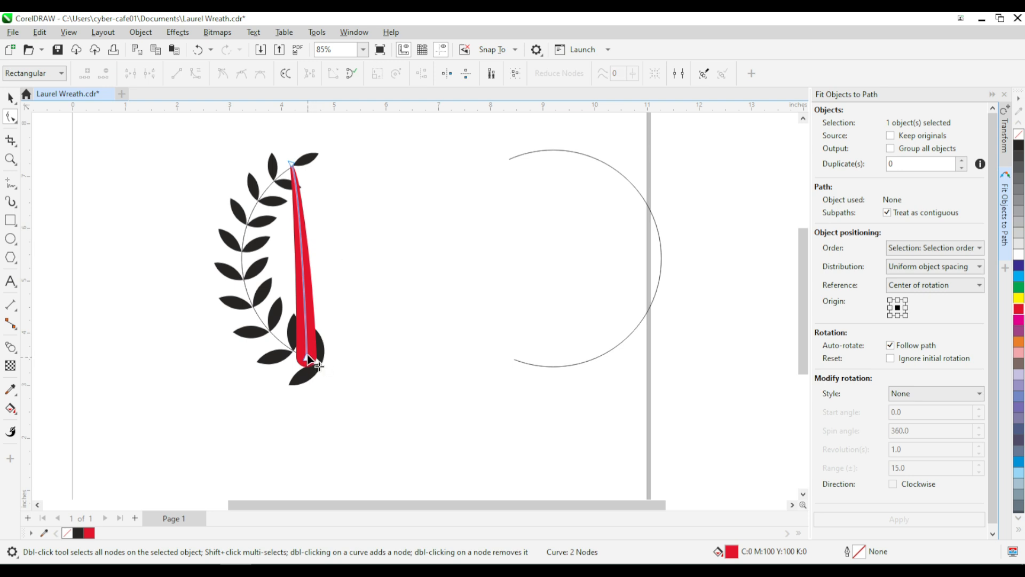
Step: Bend the red stroke along the leaf arc, move its upper end to the tip leaf and adjust that end's control handle
drag(302, 269, 241, 269)
scroll(319, 165, up, 4)
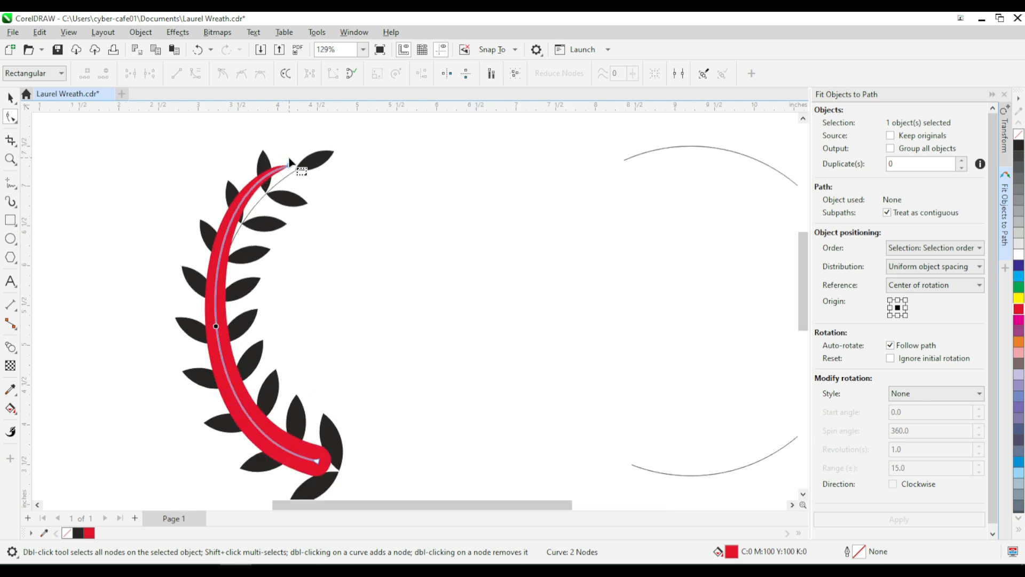
click(310, 186)
drag(310, 187, 355, 162)
scroll(355, 162, down, 2)
drag(206, 189, 229, 211)
scroll(245, 177, down, 2)
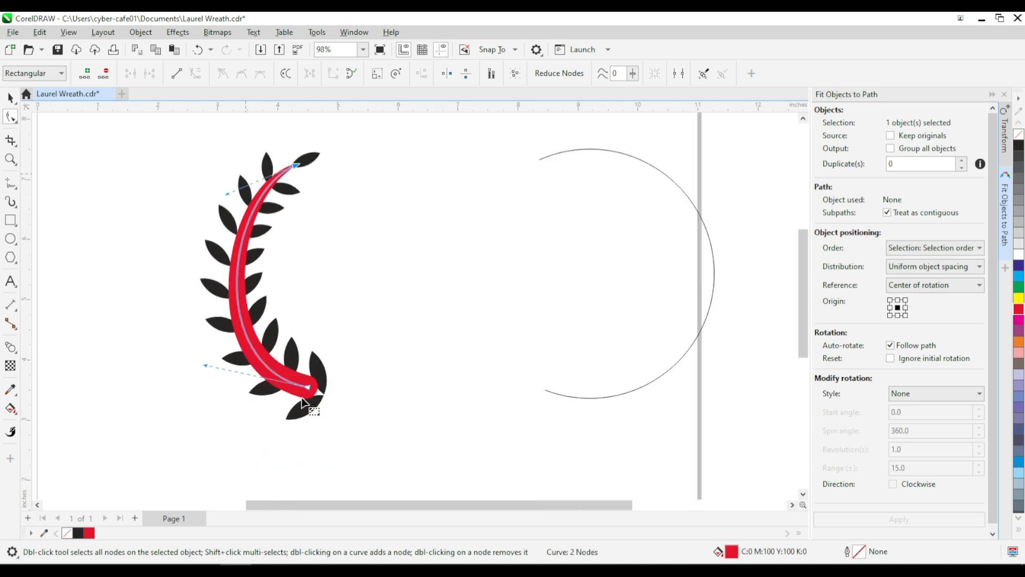
Step: Fine-tune the control handle at the red stroke's base end to follow the arc more closely
scroll(303, 390, up, 2)
mouse_move(135, 347)
mouse_down()
mouse_move(152, 359)
mouse_move(129, 342)
mouse_up()
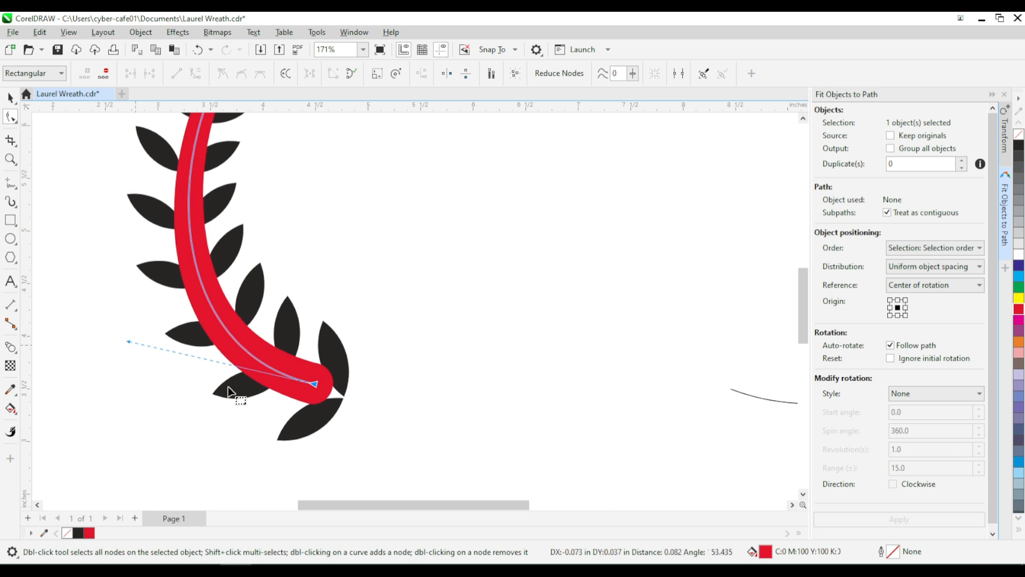
mouse_move(314, 384)
mouse_down()
mouse_move(326, 364)
mouse_move(334, 373)
mouse_move(316, 393)
mouse_up()
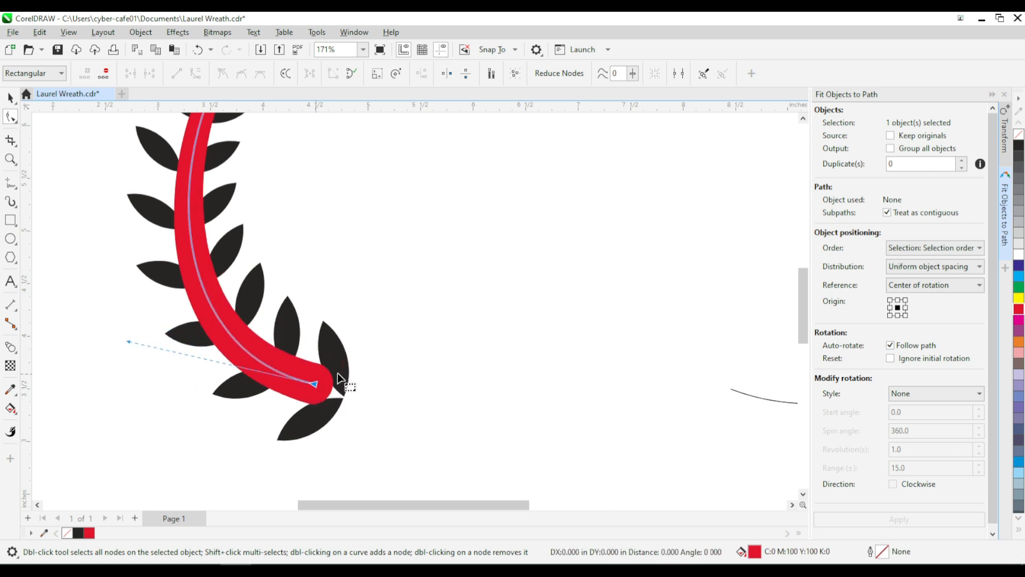
scroll(317, 384, down, 2)
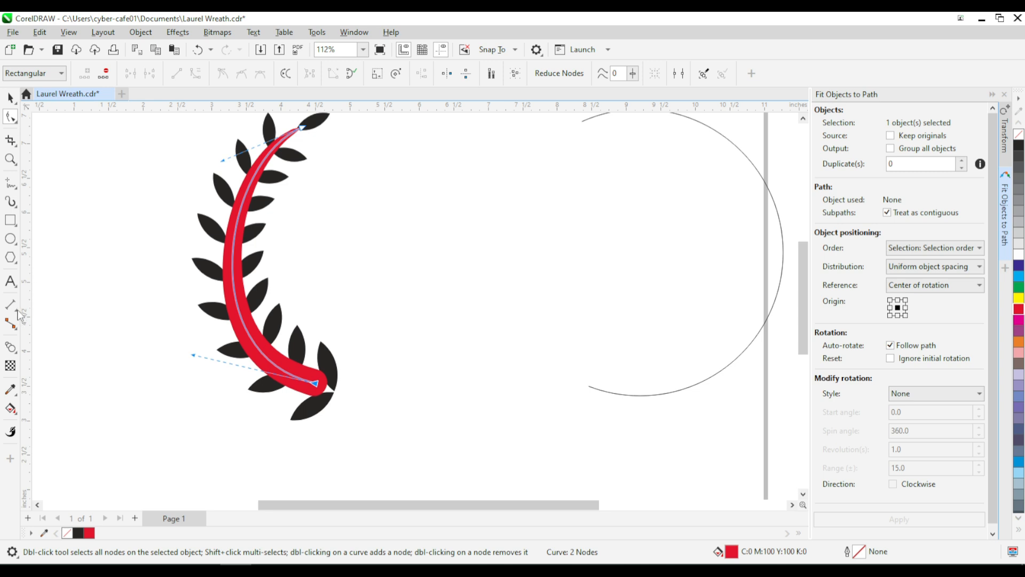
Step: Reduce the red Artistic Media stroke's width to 0.1137"
click(10, 203)
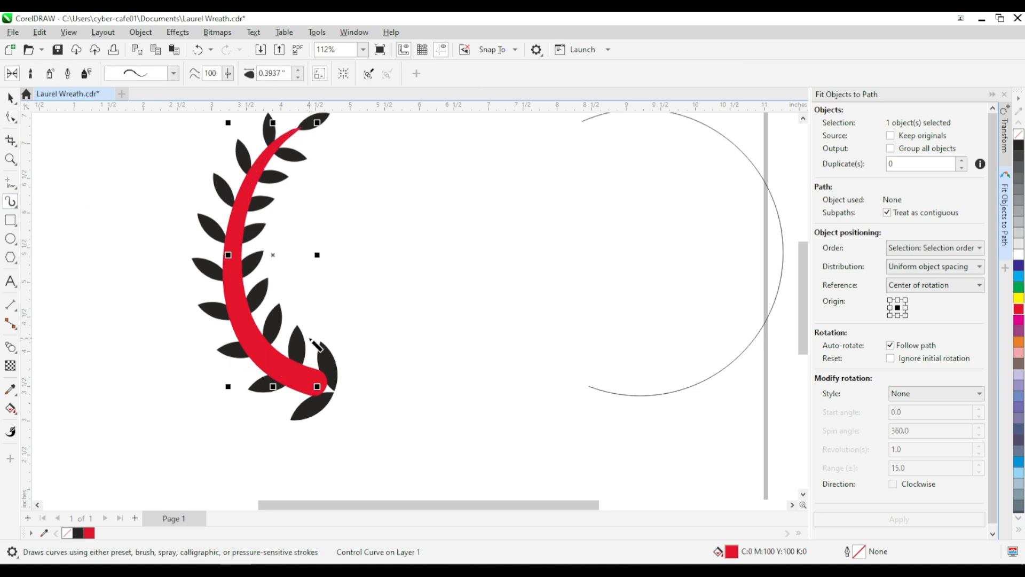
click(299, 78)
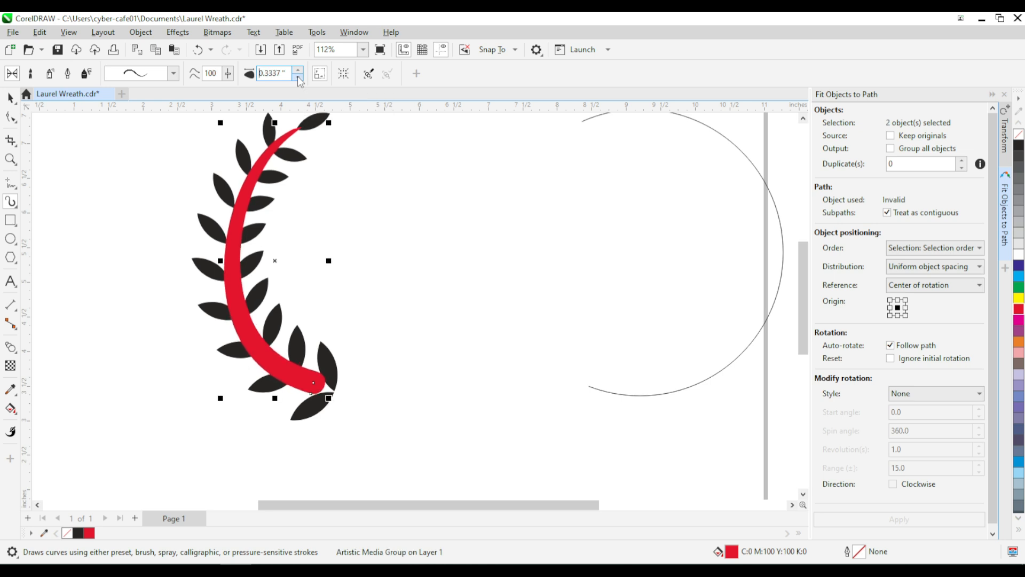
click(298, 78)
click(298, 78)
click(298, 78)
click(297, 78)
click(298, 78)
click(298, 78)
click(298, 78)
click(297, 78)
click(298, 78)
click(298, 78)
click(298, 78)
click(298, 78)
click(298, 78)
click(297, 78)
click(298, 78)
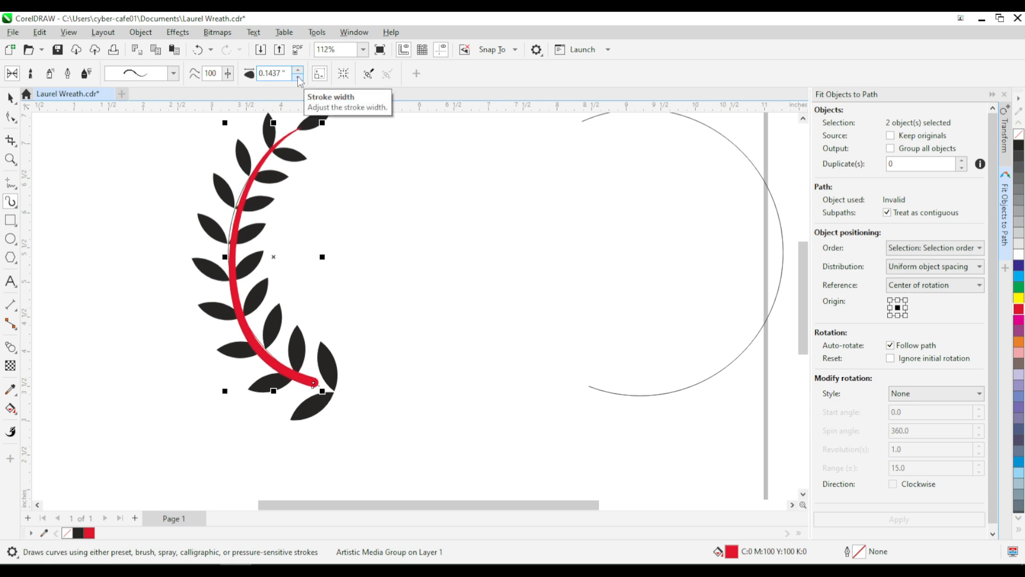
click(297, 78)
click(298, 78)
Step: Extend the red stroke's base end outward past the base leaves, with an intermediate node placed near the lowest leaf pair
click(10, 116)
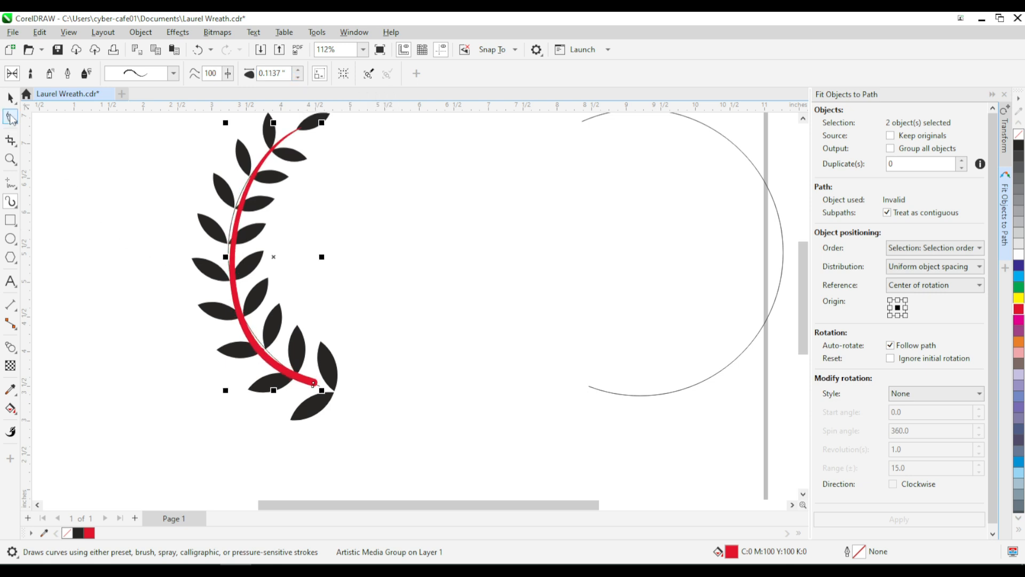
scroll(311, 385, up, 5)
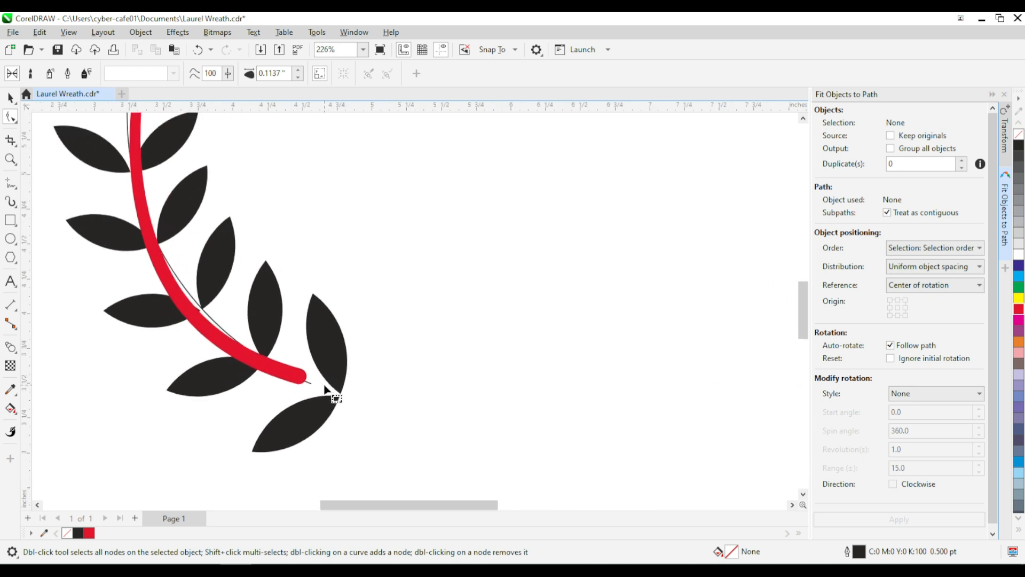
click(11, 98)
click(279, 370)
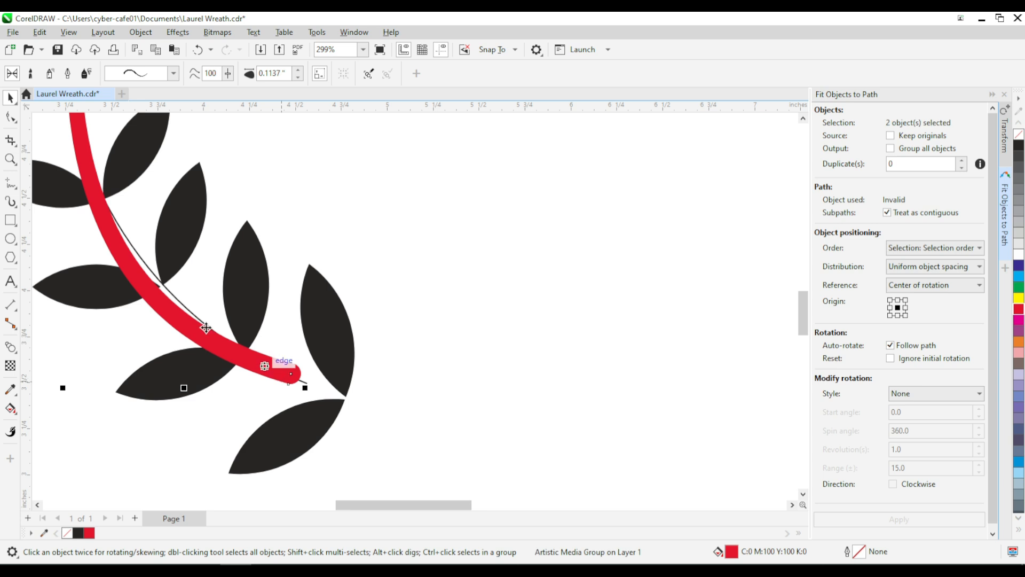
click(11, 117)
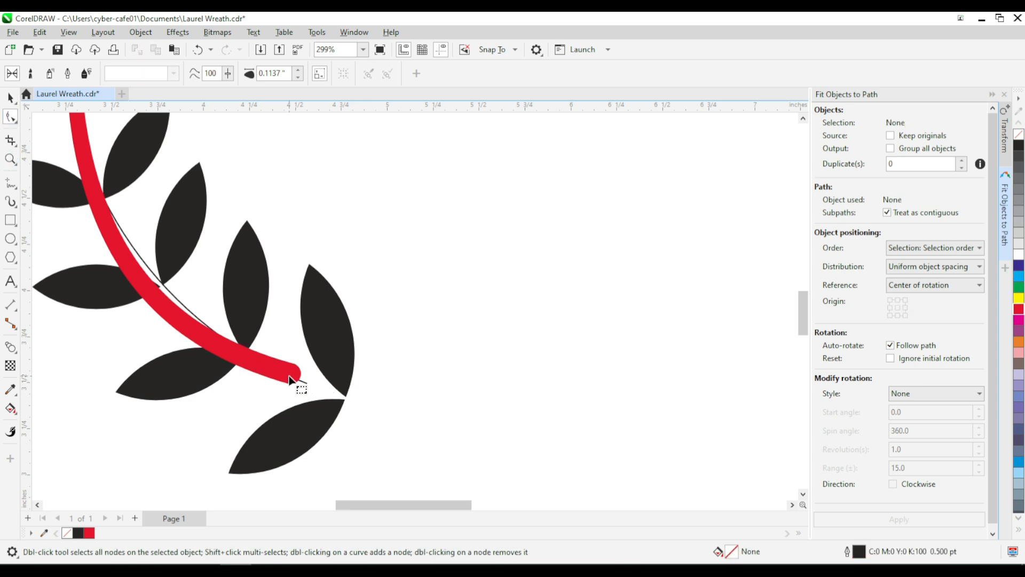
click(291, 375)
mouse_move(294, 377)
mouse_down()
mouse_move(412, 416)
mouse_move(483, 425)
mouse_up()
drag(348, 370, 306, 383)
scroll(366, 476, down, 2)
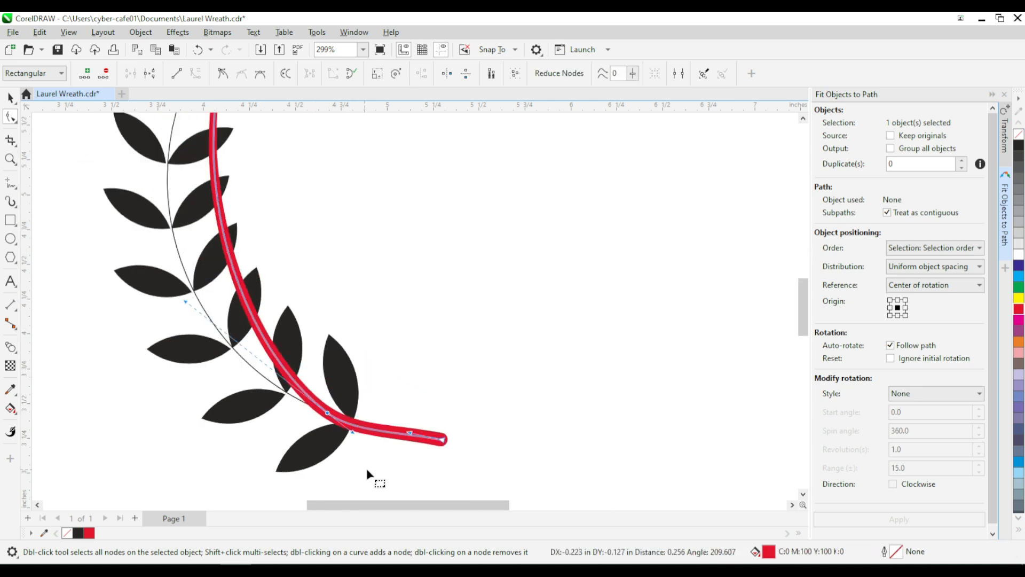
Step: Adjust the control handles near the base leaves and at the tip so the stem follows the leaf attachment points
drag(187, 328, 119, 334)
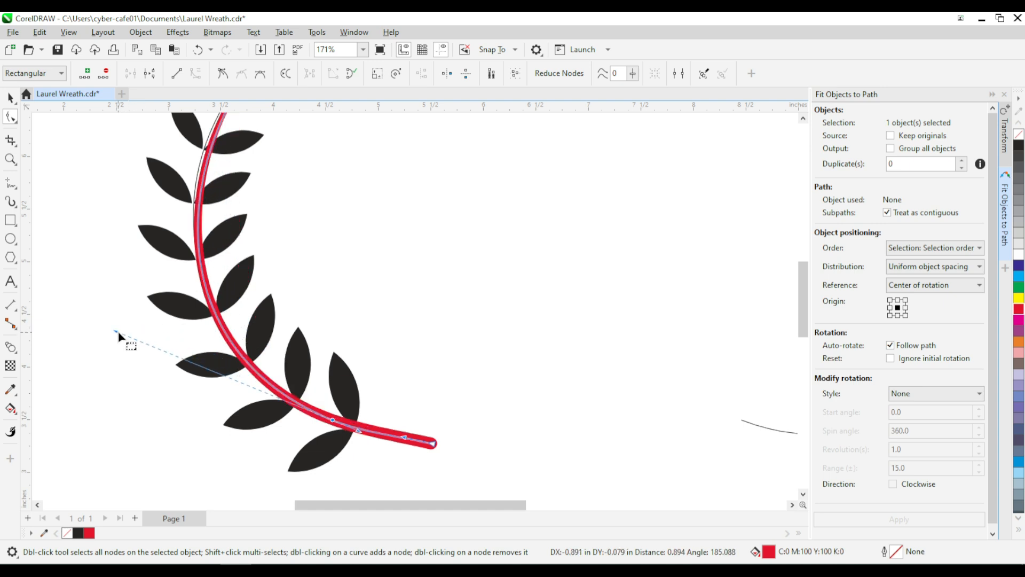
scroll(274, 380, down, 1)
drag(220, 144, 207, 143)
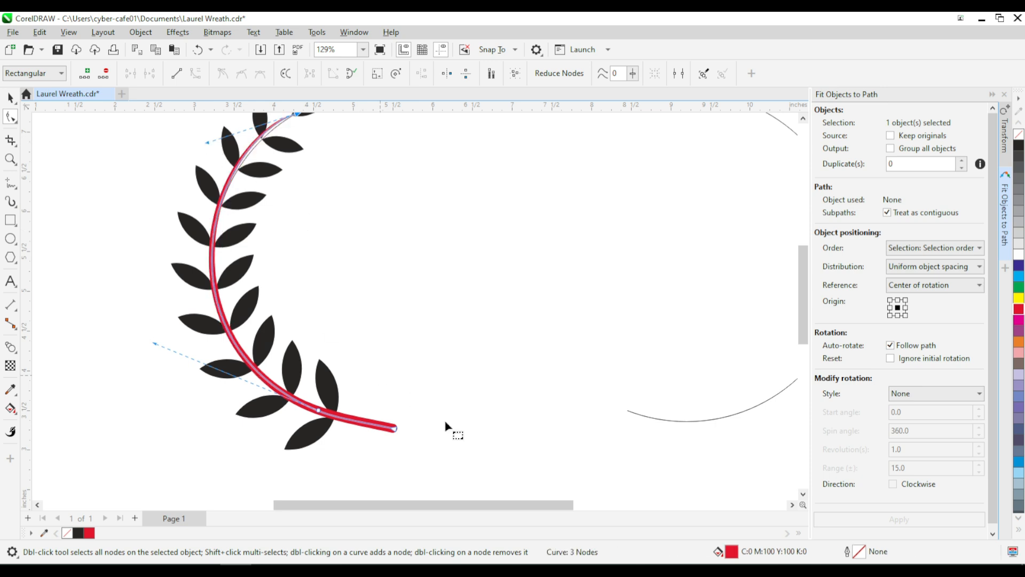
Step: Move the stem's end node further out and shape its control handle so the stem end curls downward
click(398, 429)
mouse_move(404, 431)
mouse_down()
mouse_move(434, 441)
mouse_move(421, 438)
mouse_up()
drag(419, 442, 444, 450)
scroll(439, 451, up, 2)
drag(422, 406, 442, 393)
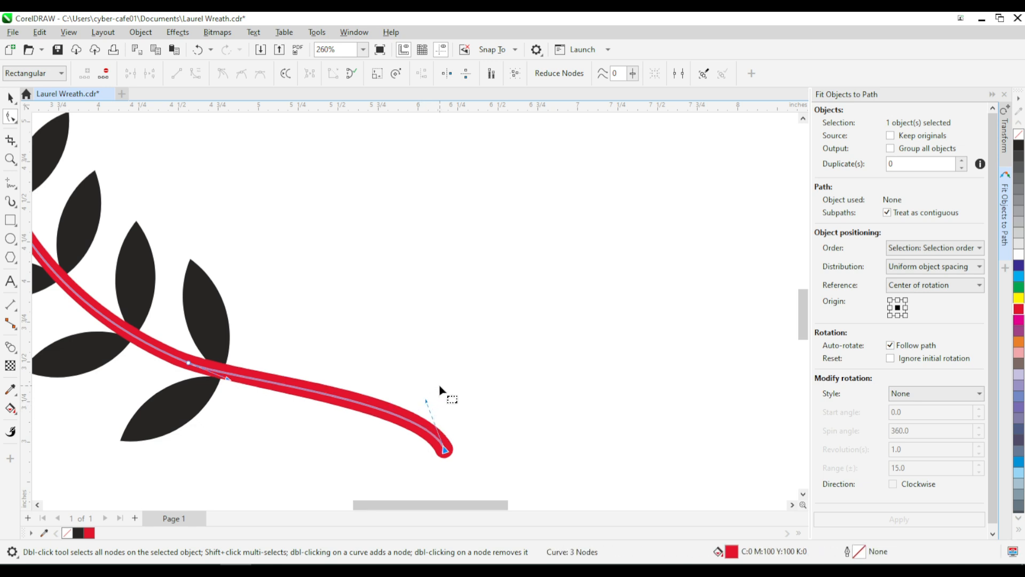
Step: Move the stem's upper end node further into the tip leaf
scroll(385, 459, down, 1)
scroll(384, 456, down, 1)
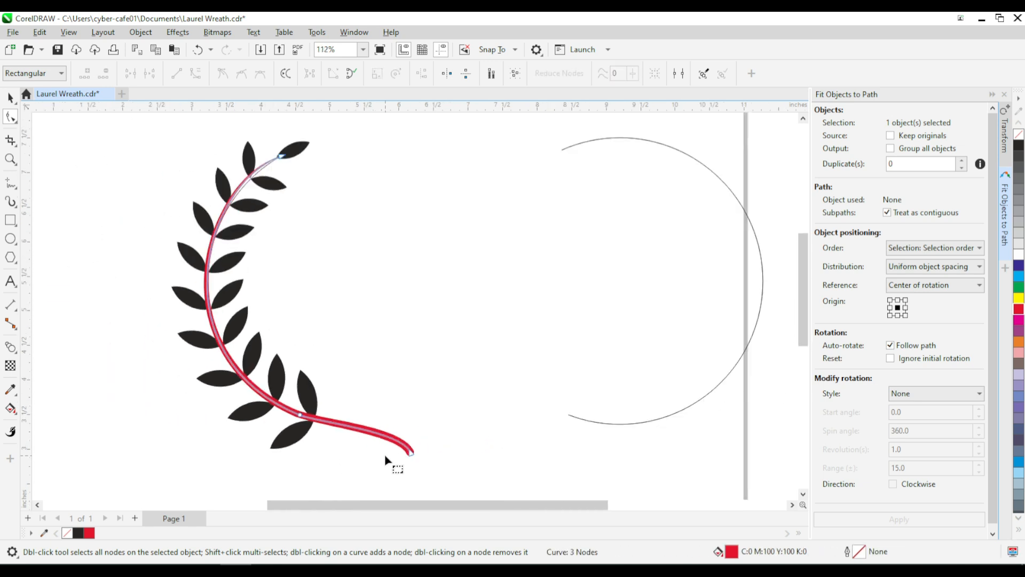
scroll(258, 138, up, 2)
scroll(293, 179, up, 3)
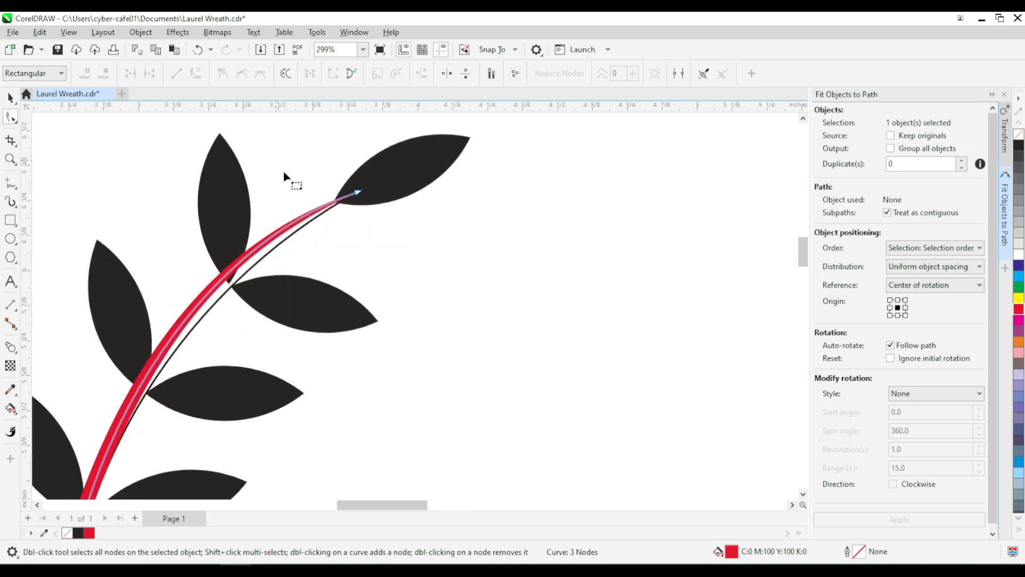
drag(383, 199, 434, 170)
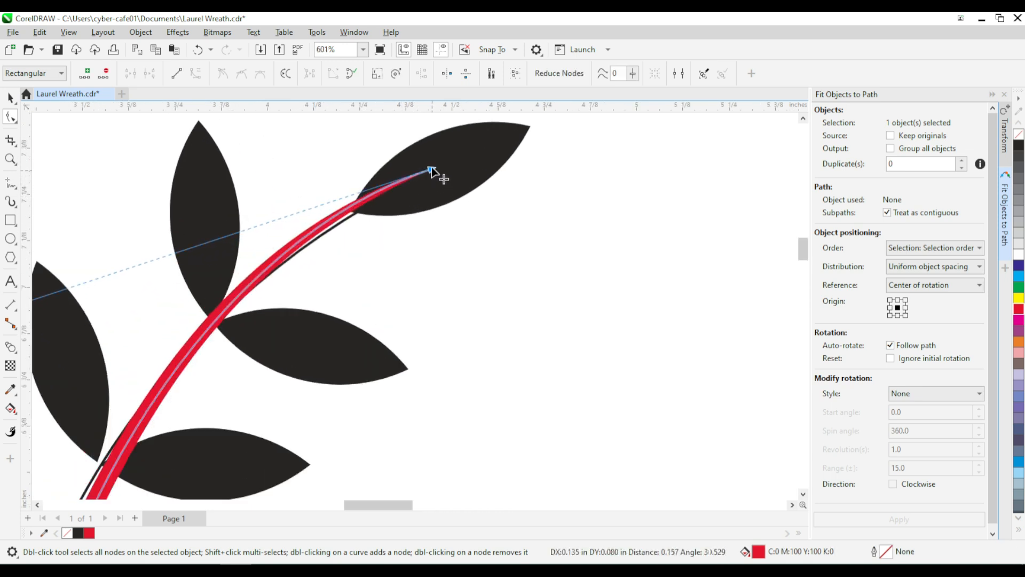
scroll(433, 168, down, 2)
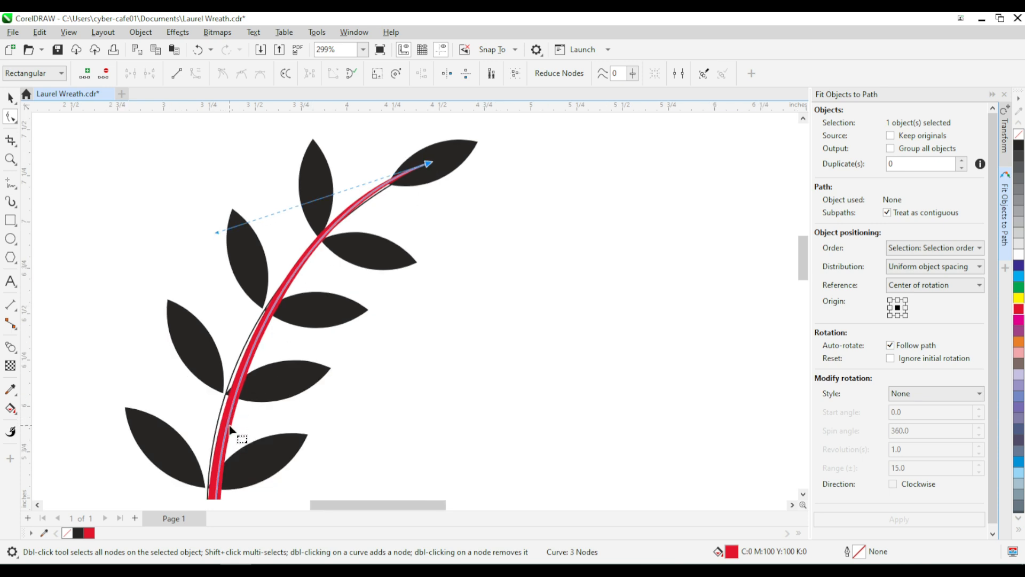
Step: Add a node on the stem's upper half and adjust it and the neighbouring handles so the upper stem follows the leaf attachment points
double_click(227, 424)
drag(227, 426, 220, 420)
scroll(318, 220, up, 1)
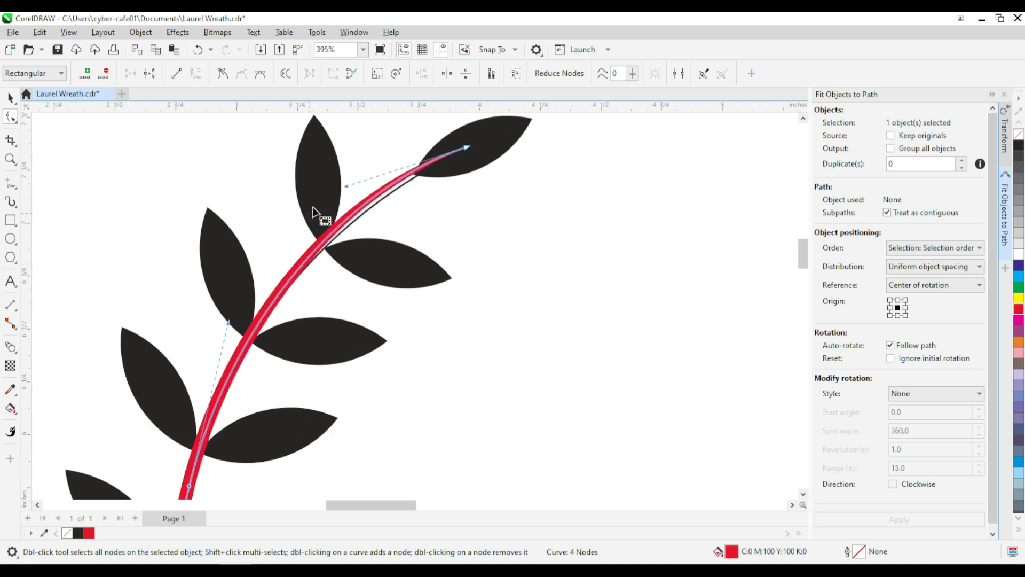
drag(355, 187, 363, 204)
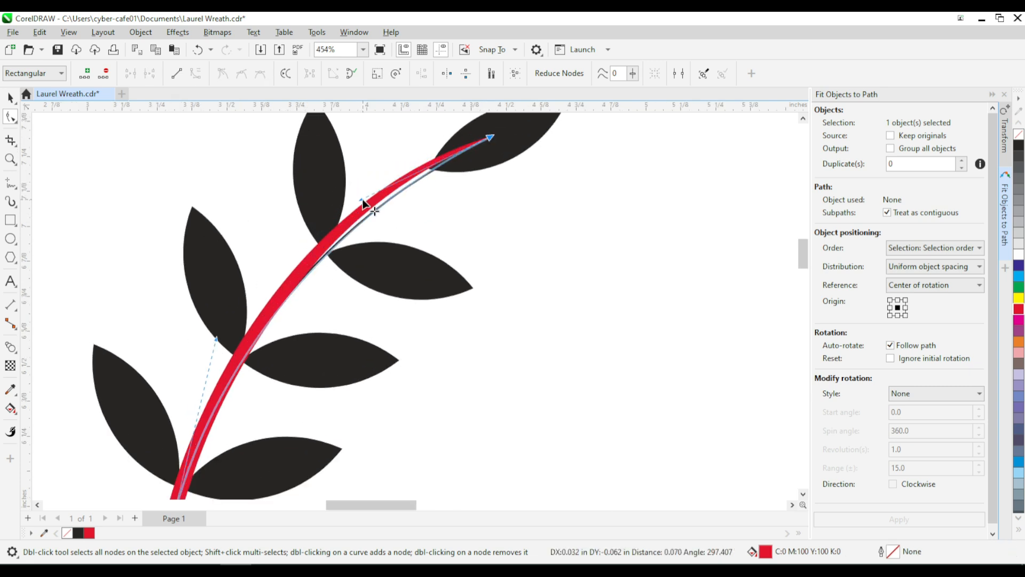
scroll(361, 173, down, 3)
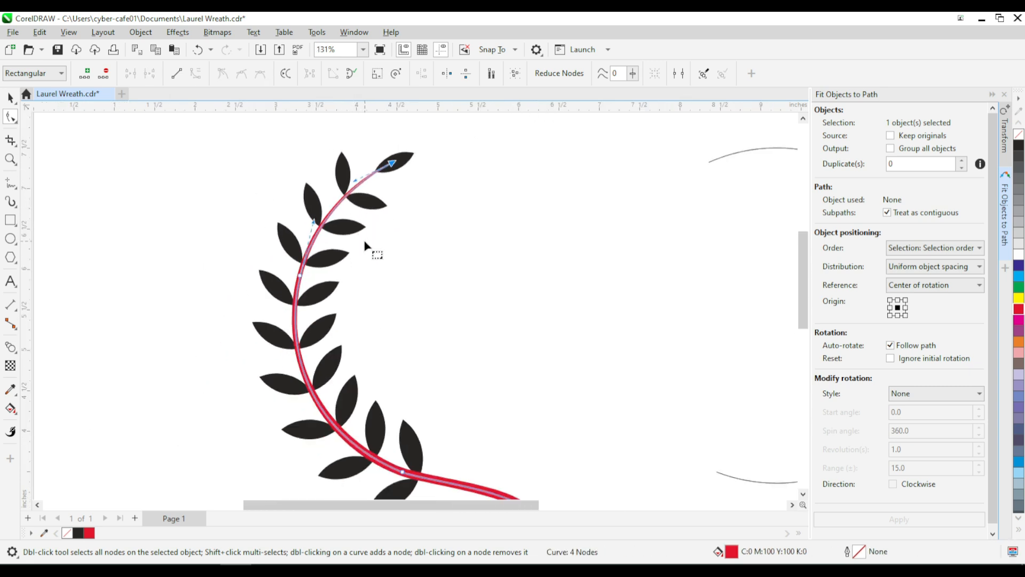
scroll(368, 246, down, 2)
key(space)
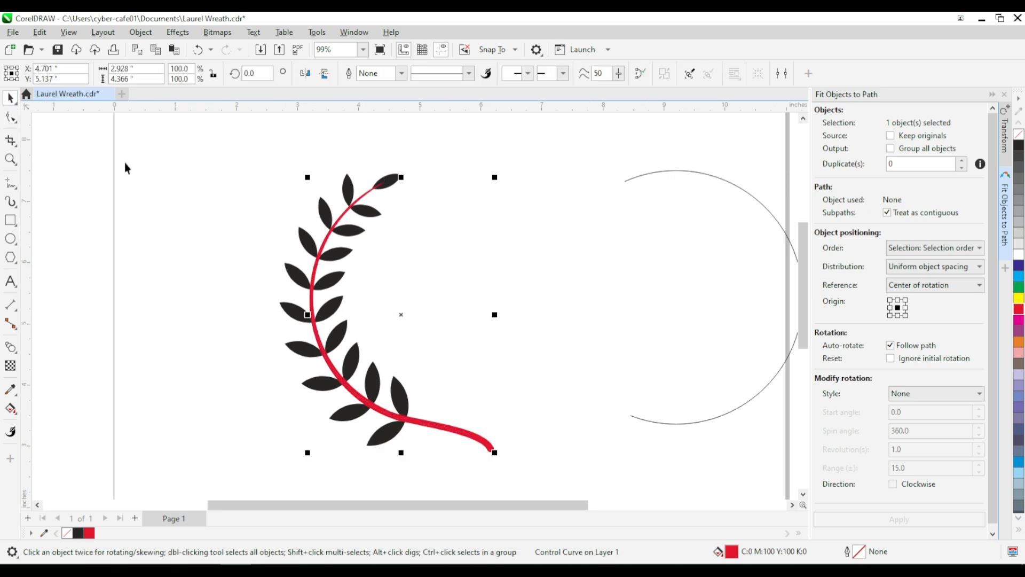
click(494, 274)
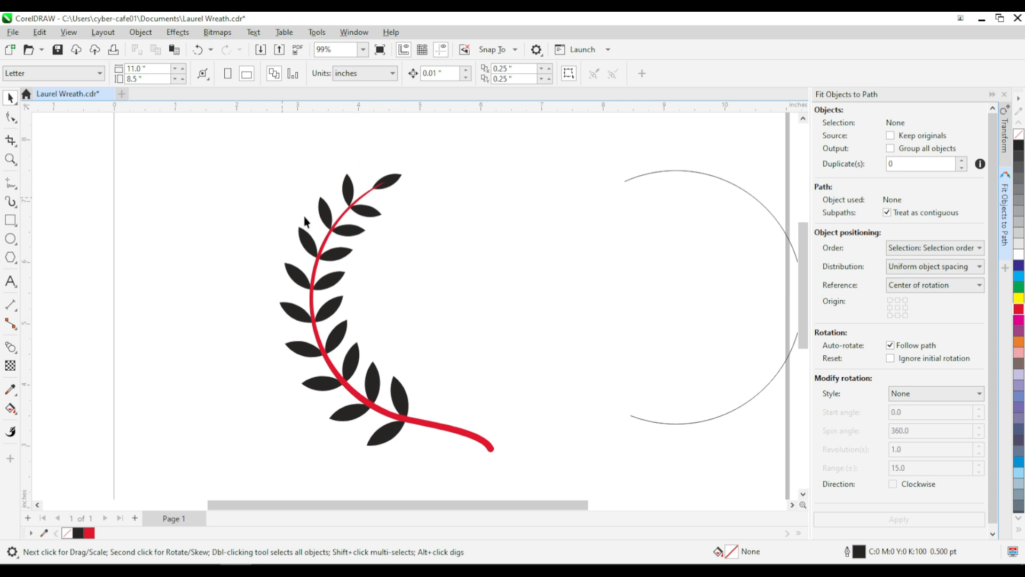
drag(441, 412, 411, 454)
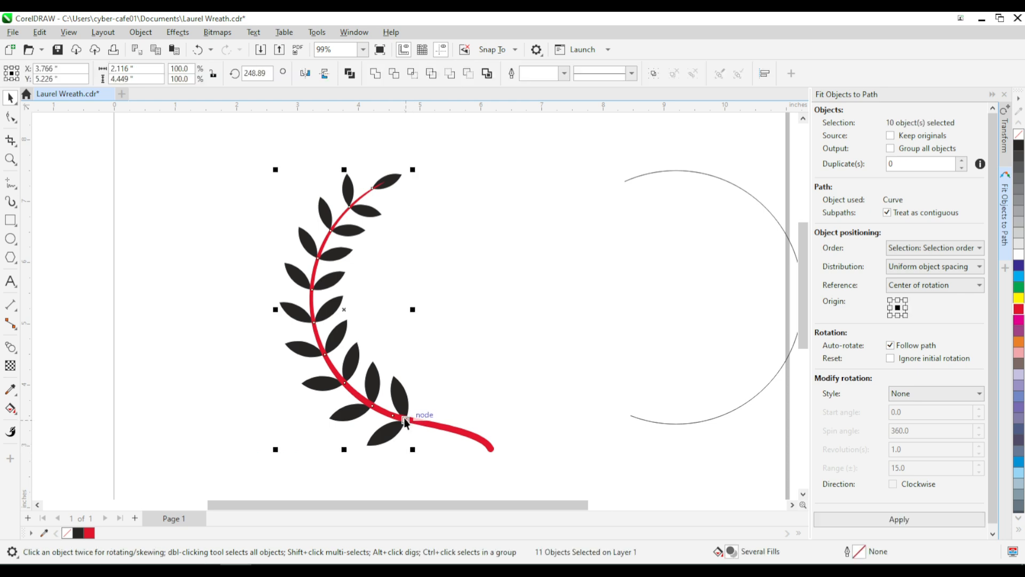
shift+click(431, 423)
drag(401, 400, 247, 434)
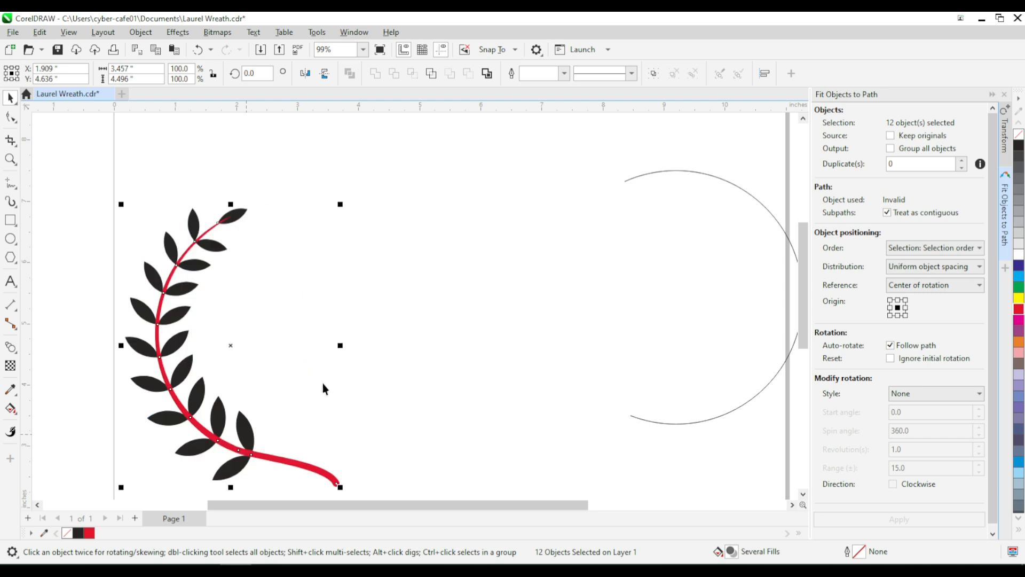
key(ctrl+z)
key(Escape)
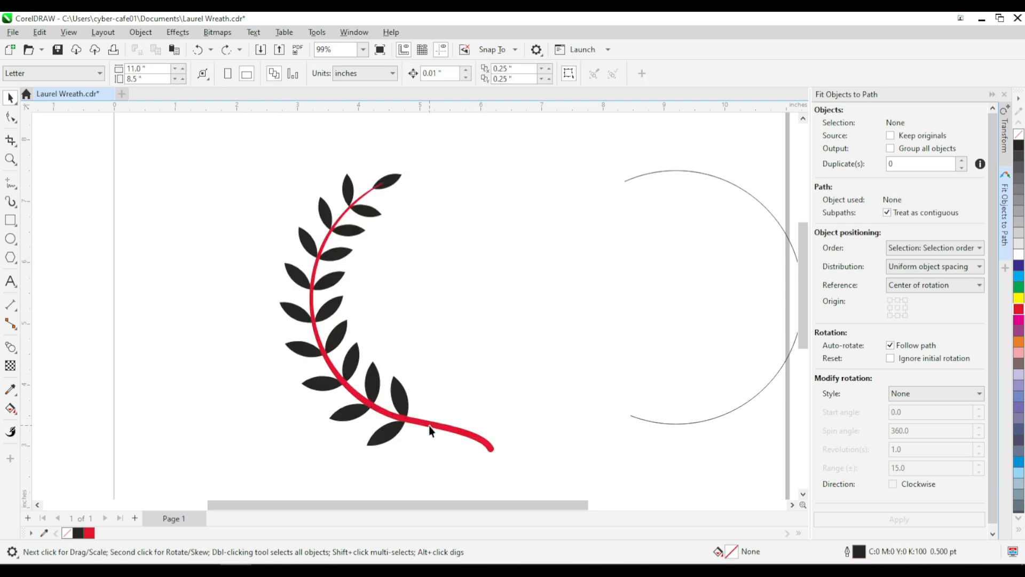
Step: Send the red stem to the back of the page so it lies behind the leaves
click(430, 426)
scroll(415, 430, up, 3)
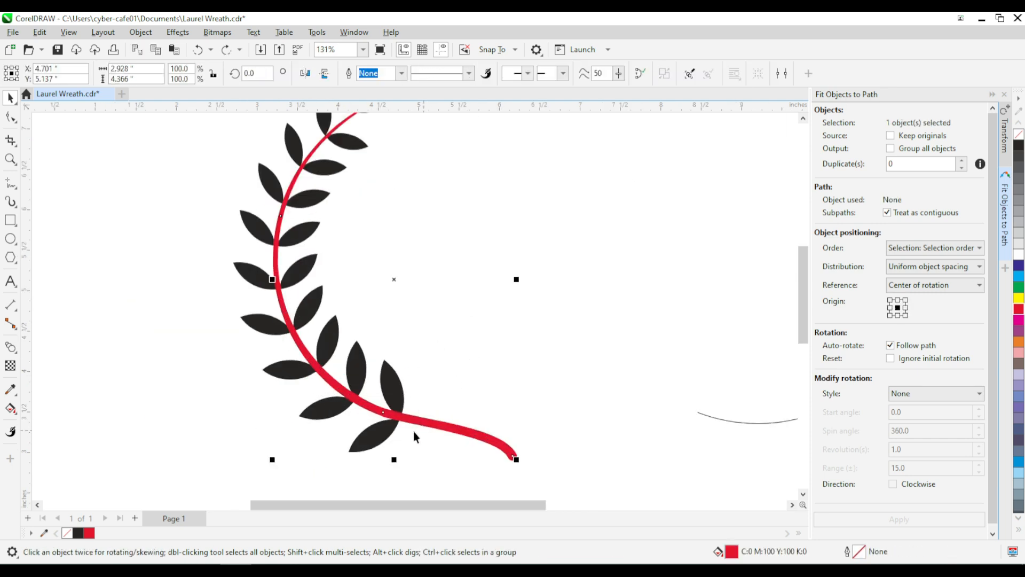
click(140, 33)
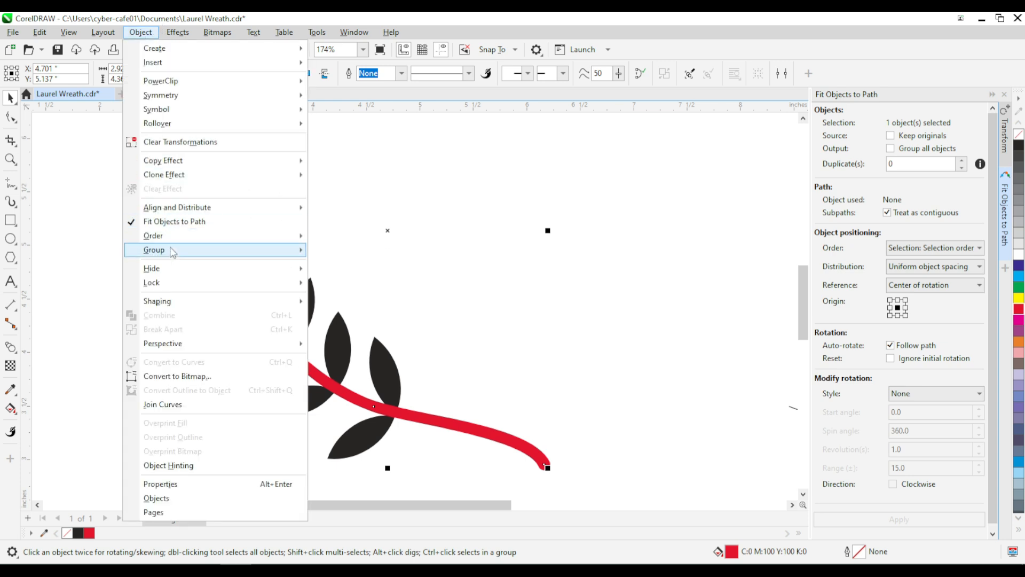
mouse_move(172, 238)
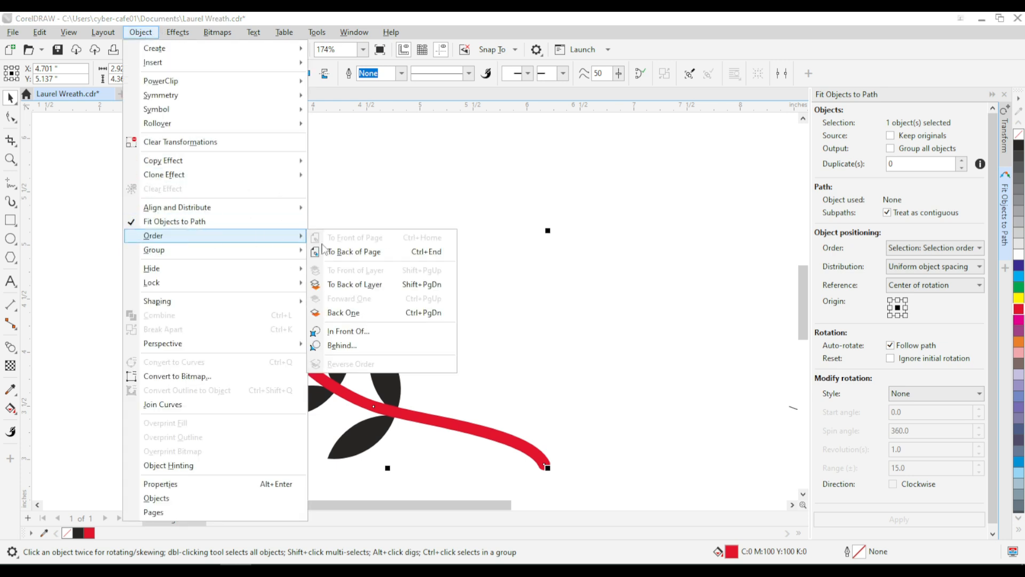
click(360, 257)
click(362, 397)
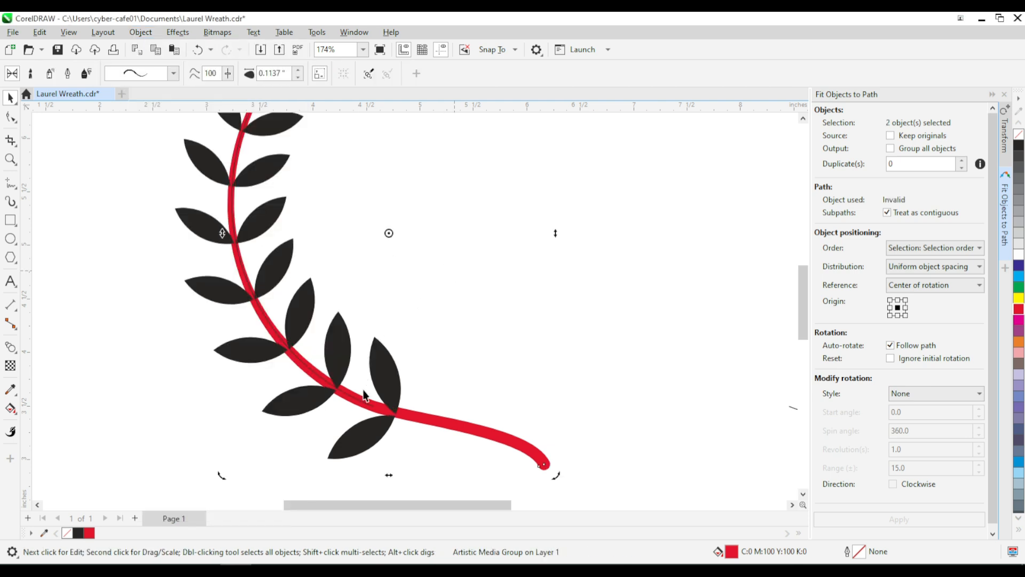
click(616, 313)
scroll(352, 406, up, 5)
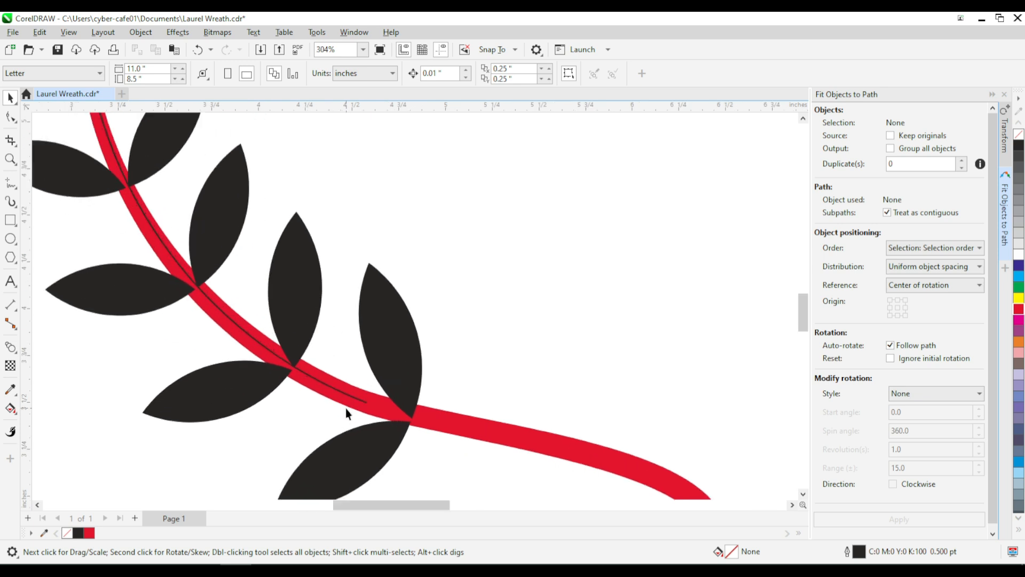
click(337, 385)
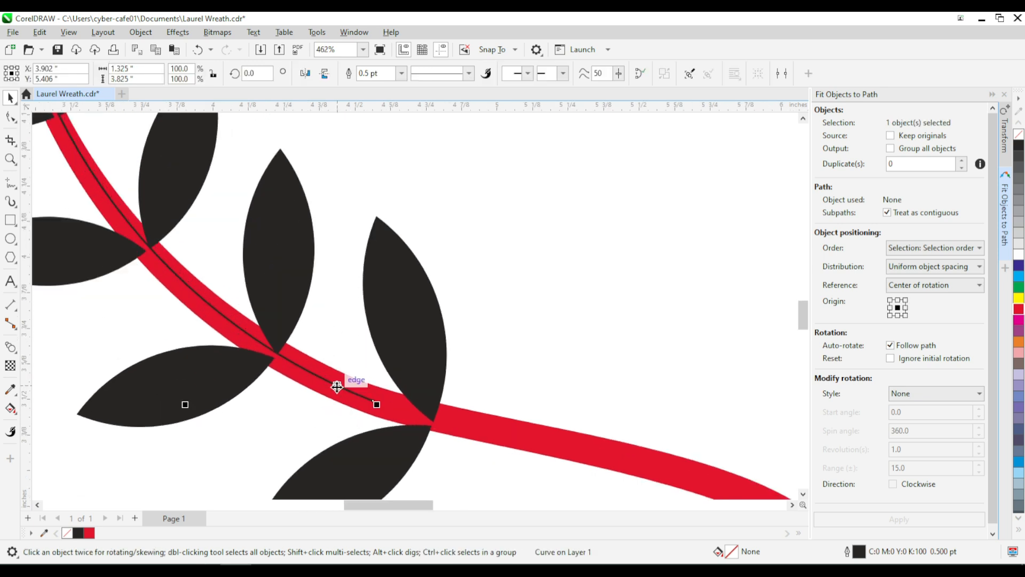
key(Escape)
scroll(288, 391, down, 8)
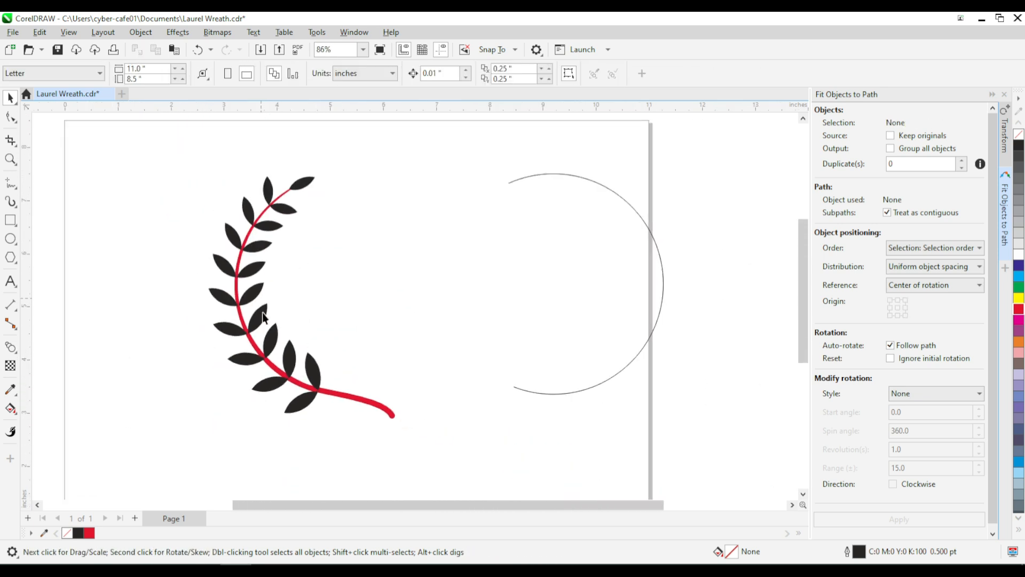
Step: Break the stem's Artistic Media group apart to separate the stem shape from its control path
click(368, 403)
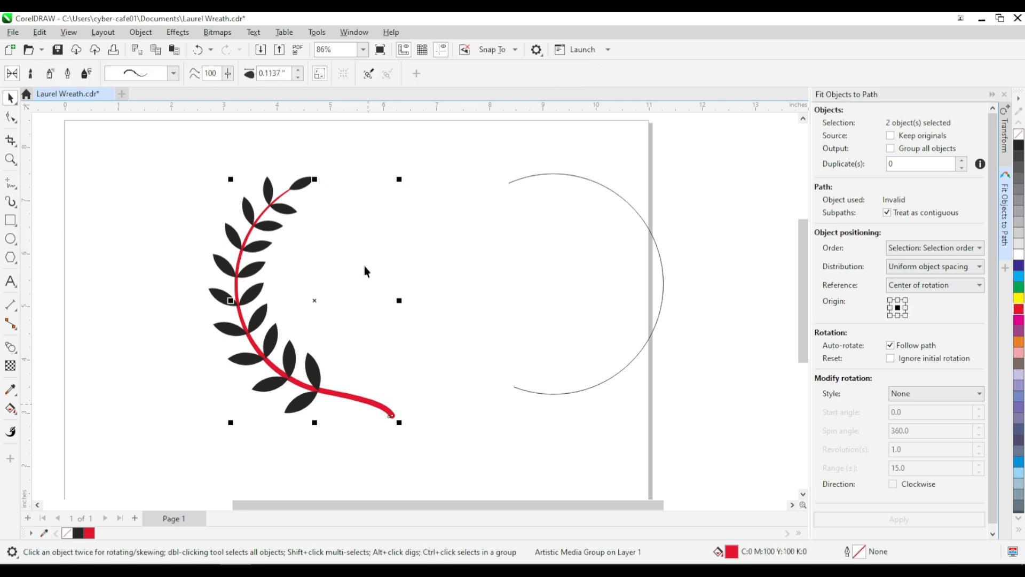
click(147, 34)
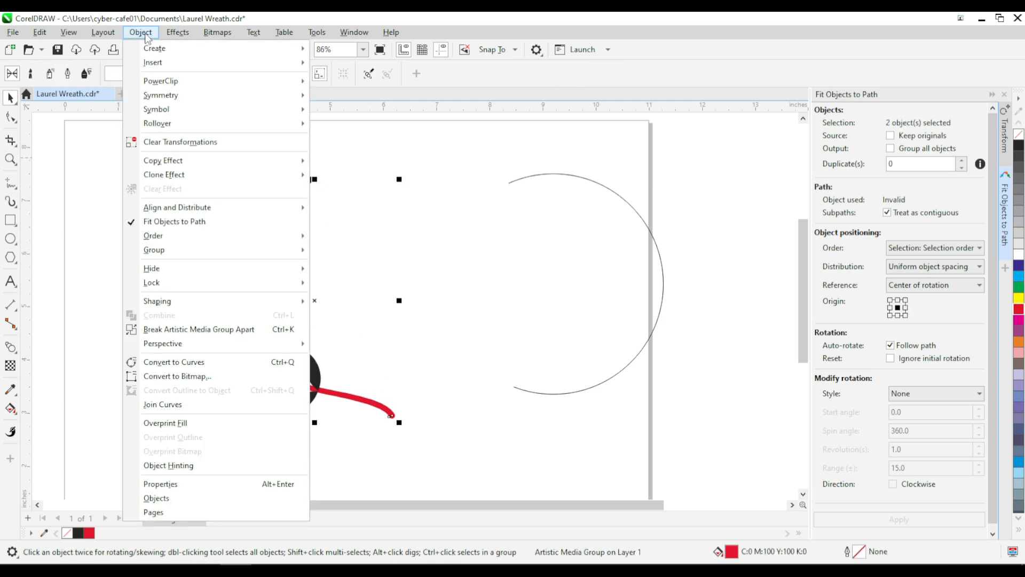
click(199, 330)
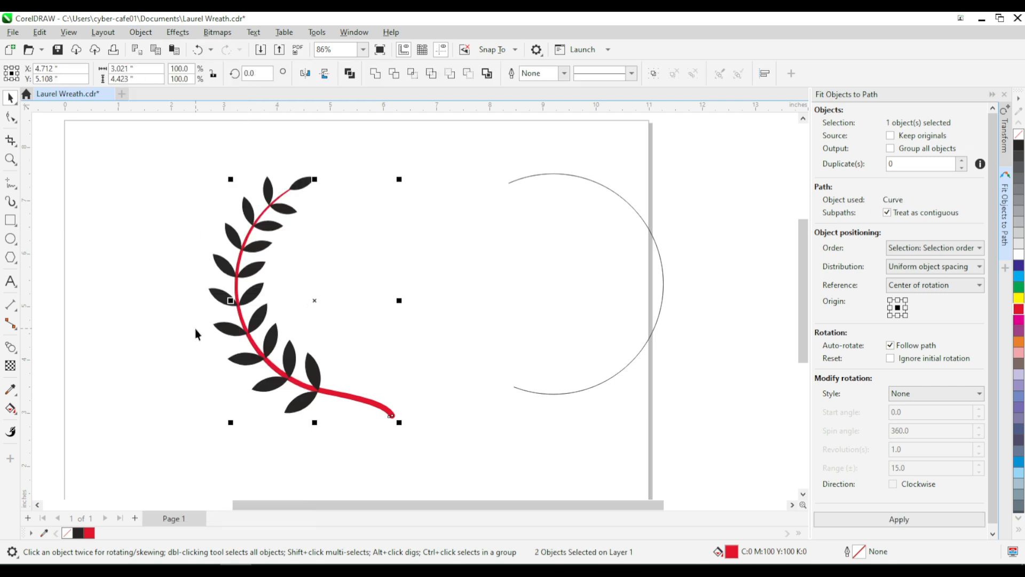
click(355, 214)
Step: Fill both the stem's control path and the separated red stem shape with black
drag(329, 318, 366, 432)
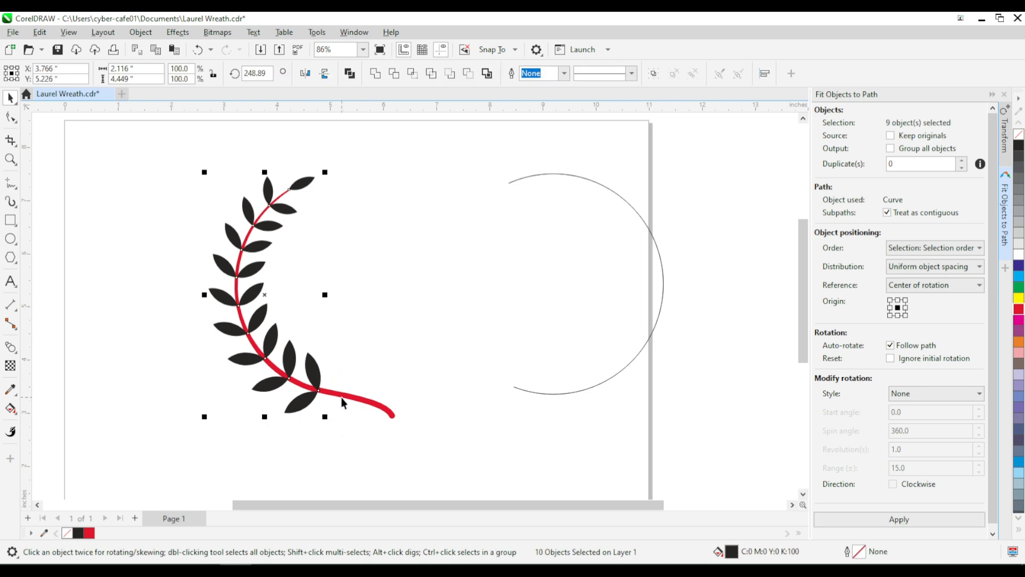
click(355, 399)
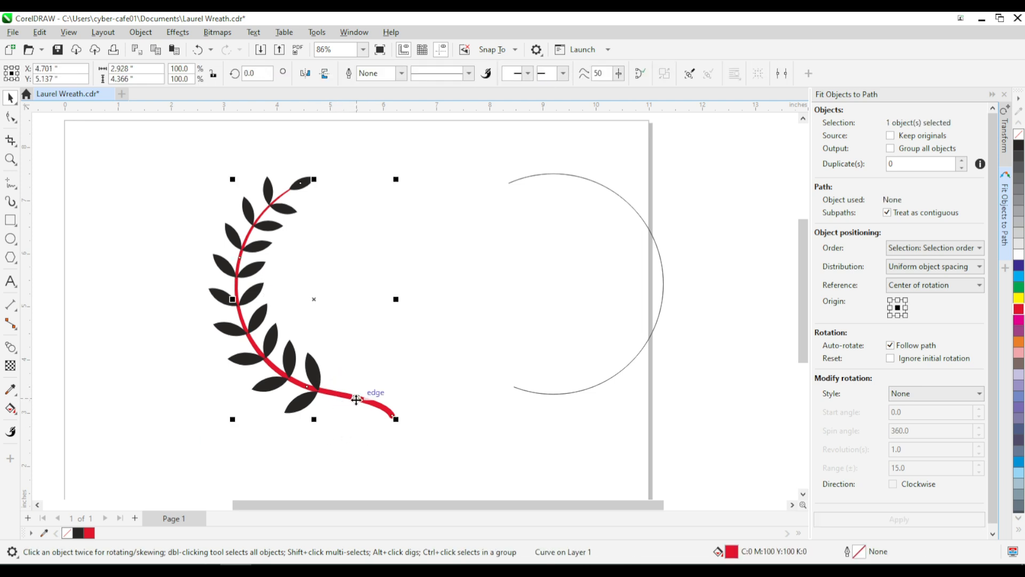
click(1018, 150)
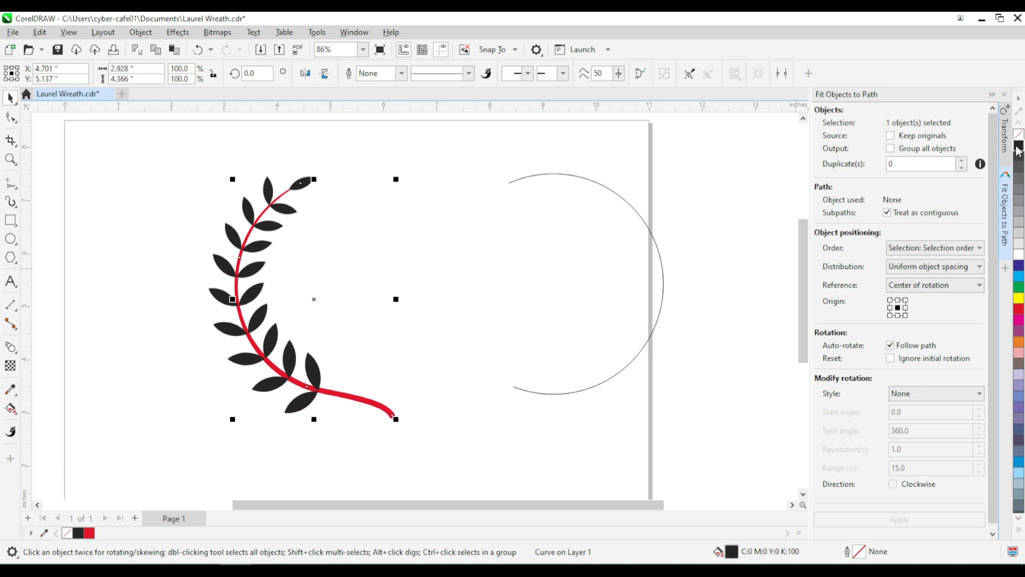
click(418, 323)
click(388, 410)
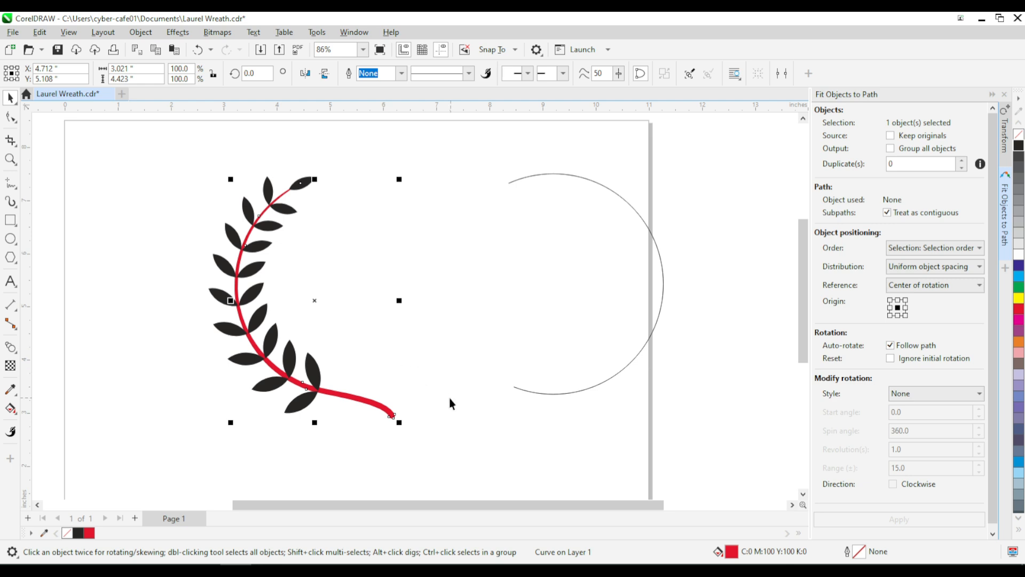
scroll(391, 417, up, 5)
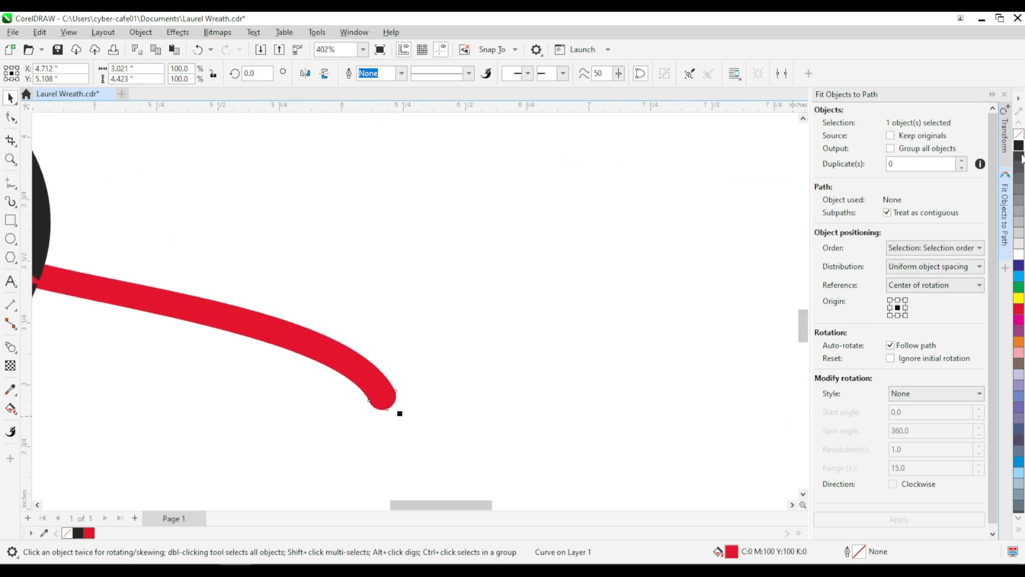
click(1020, 151)
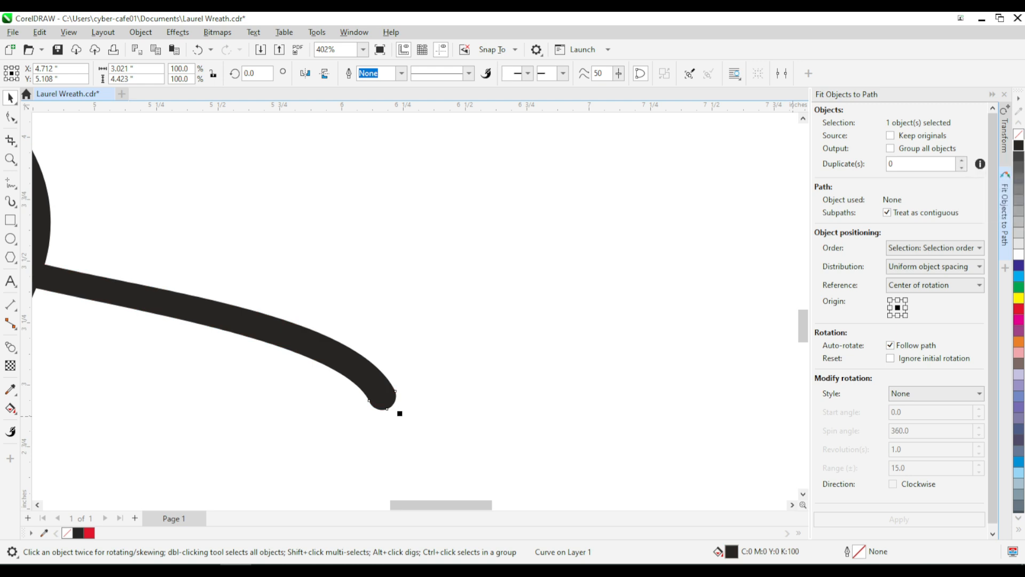
scroll(403, 410, down, 5)
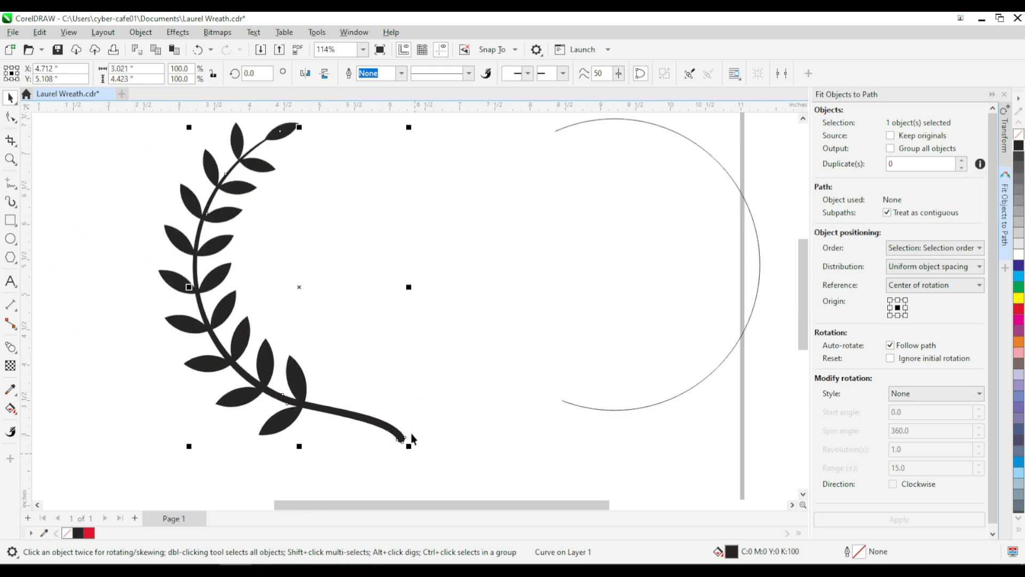
Step: Try a green fill on all the leaves and set them back to black
click(400, 348)
drag(181, 136, 361, 436)
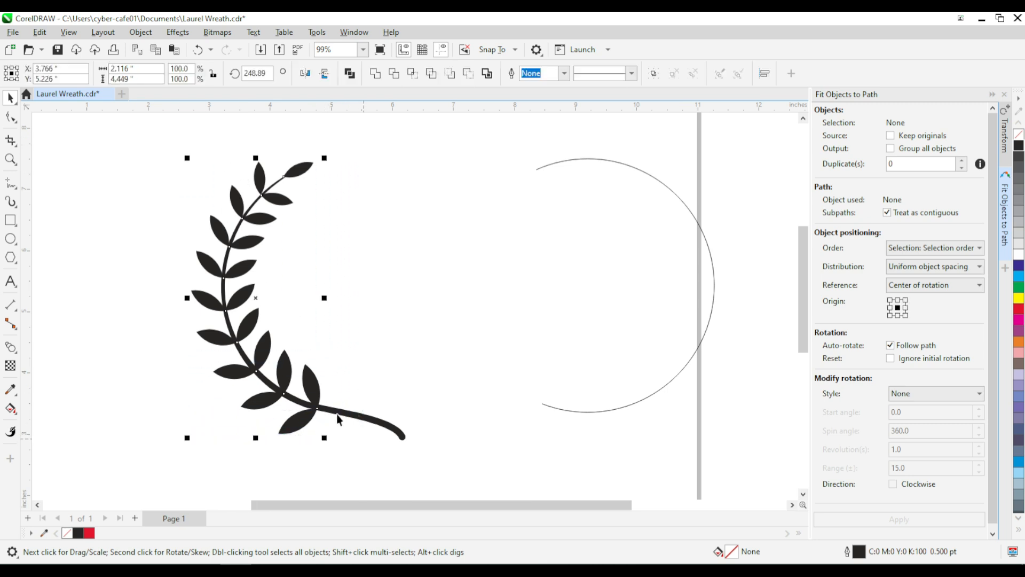
click(1019, 288)
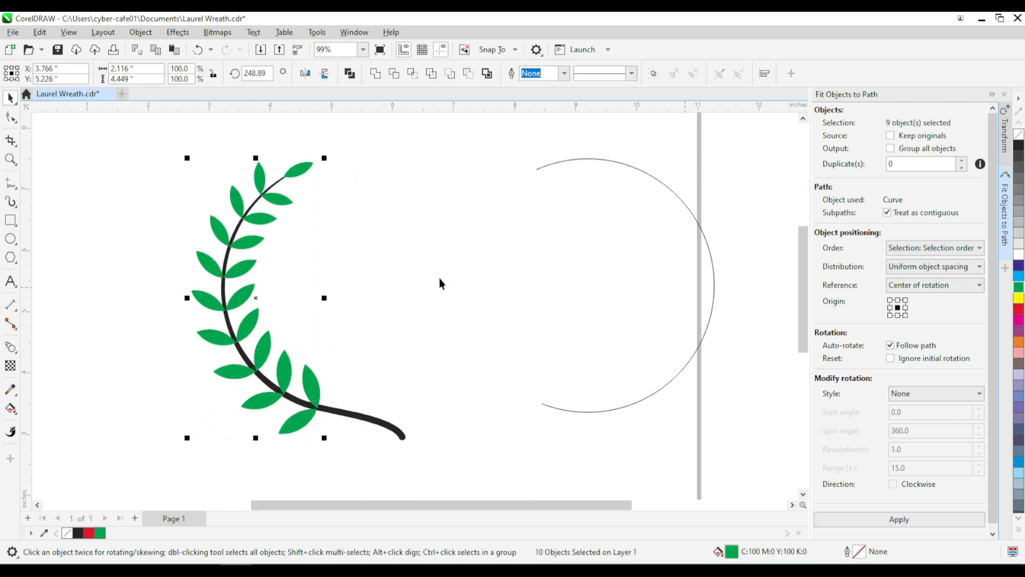
scroll(214, 331, down, 2)
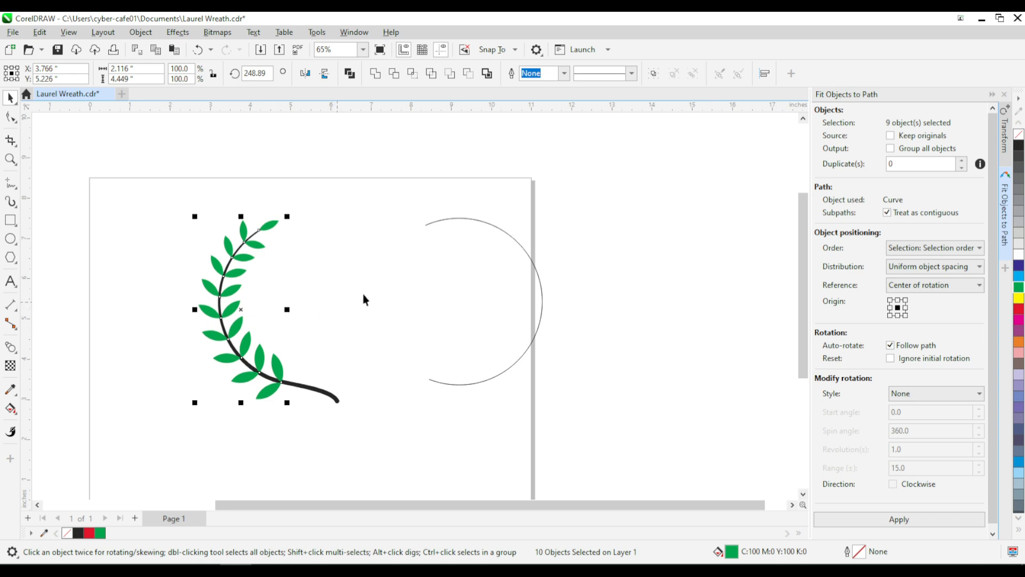
click(1018, 145)
click(436, 296)
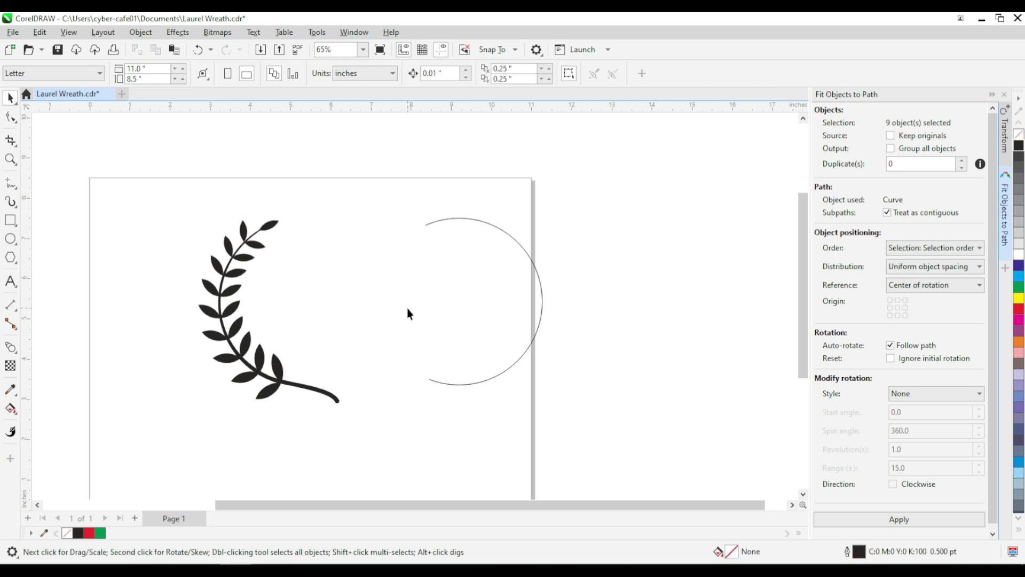
Step: Save the document and move the leaves and stem together toward the page's left edge, centred at about X 2.62, Y 4.63 inches
key(ctrl+s)
drag(151, 198, 364, 441)
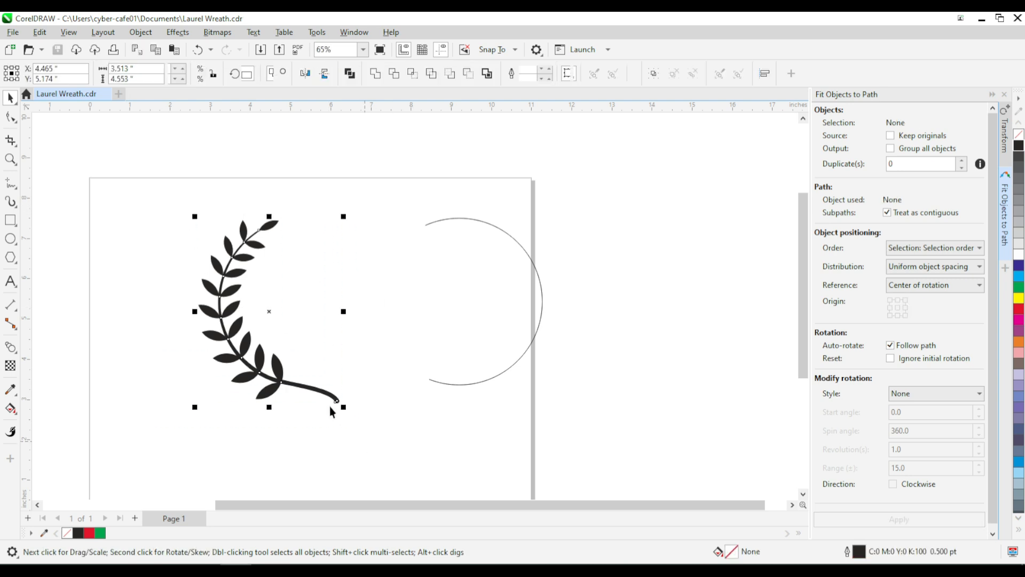
drag(327, 394, 250, 417)
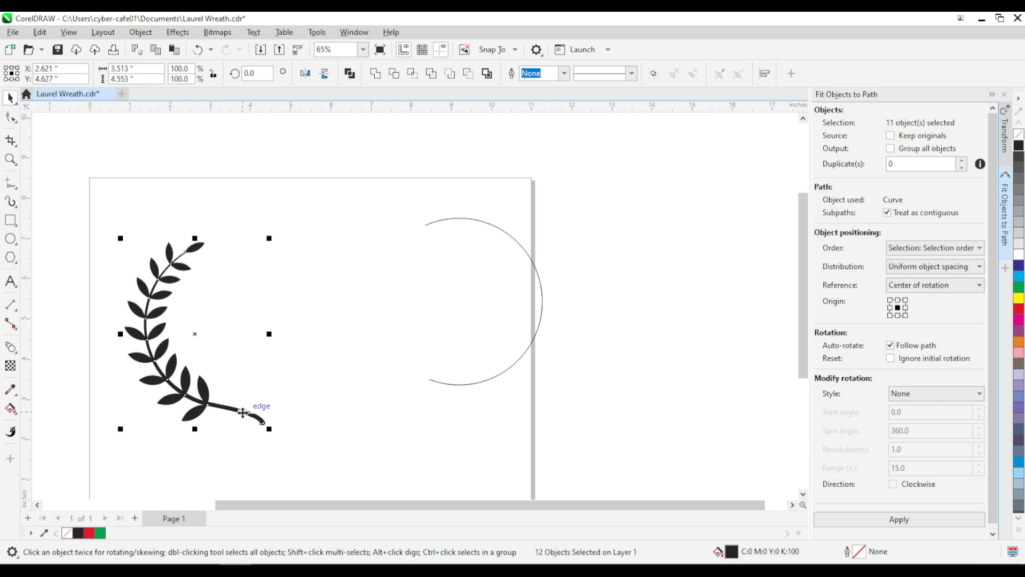
Step: Weld the leaves and stem into a single curve and paste a copy of the branch in place
click(375, 78)
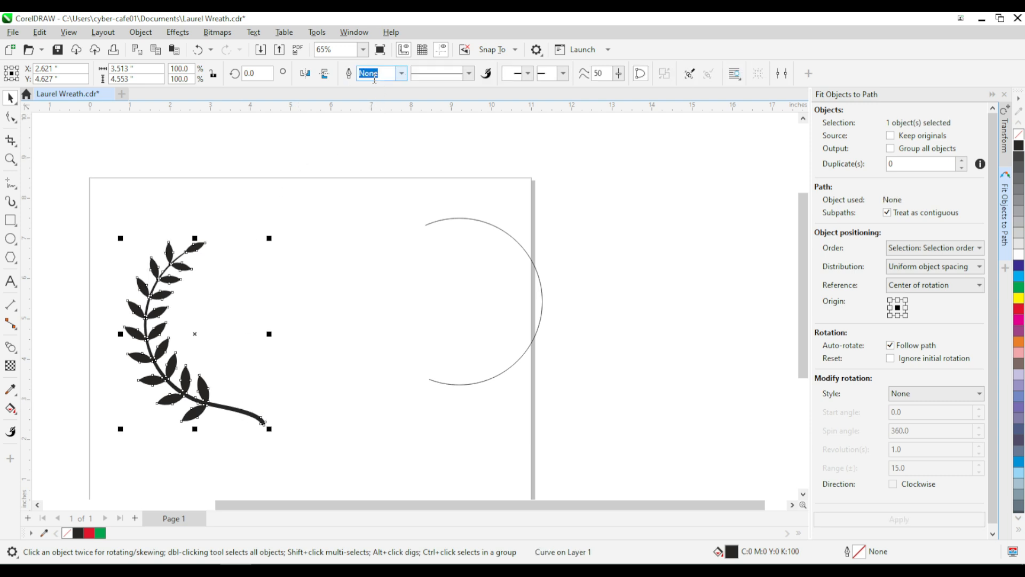
right_click(206, 399)
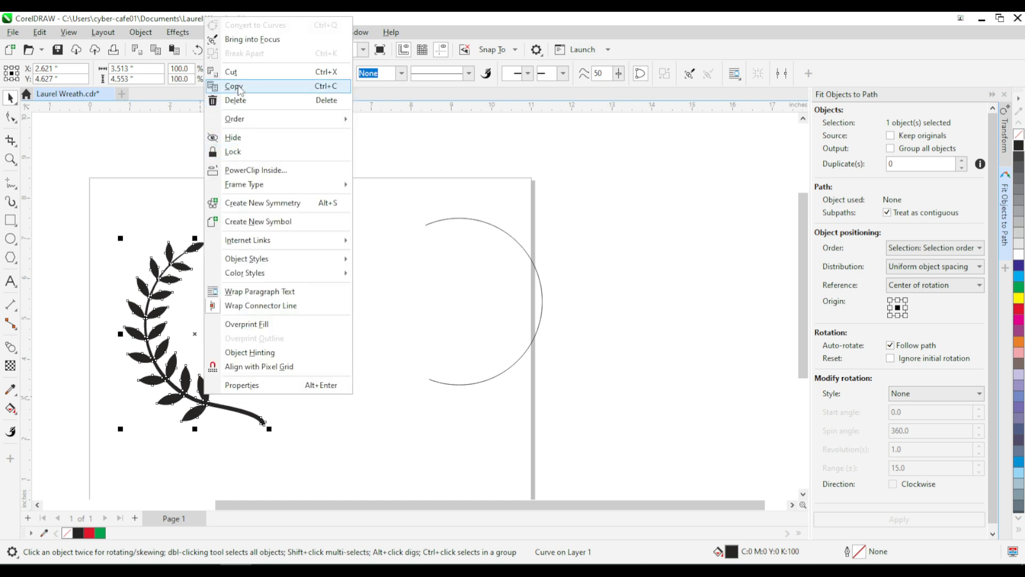
click(317, 239)
click(286, 224)
right_click(287, 223)
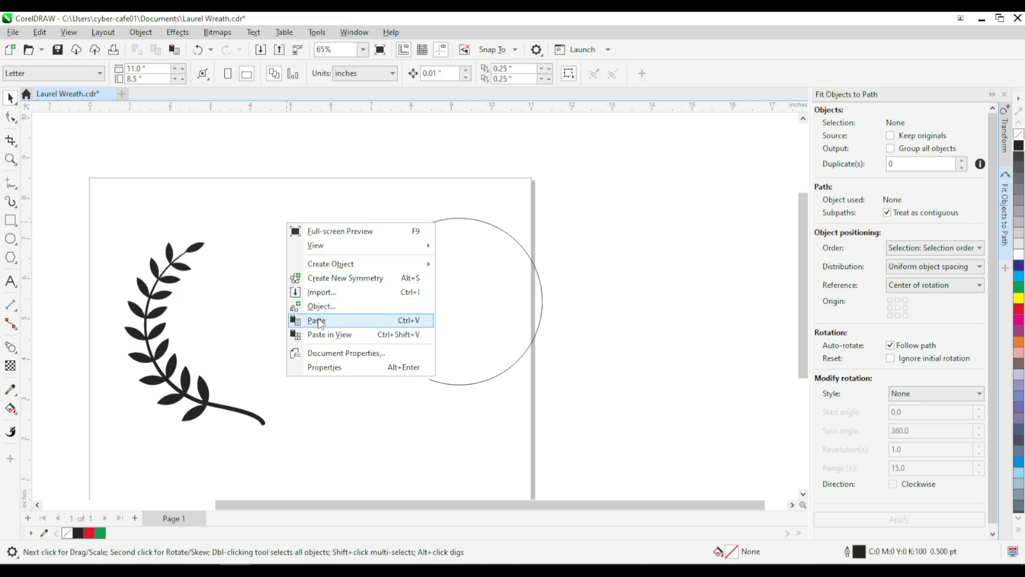
click(318, 320)
Step: Mirror the pasted branch horizontally and move it right to about X 4.54 inches so the two stem ends cross
click(305, 73)
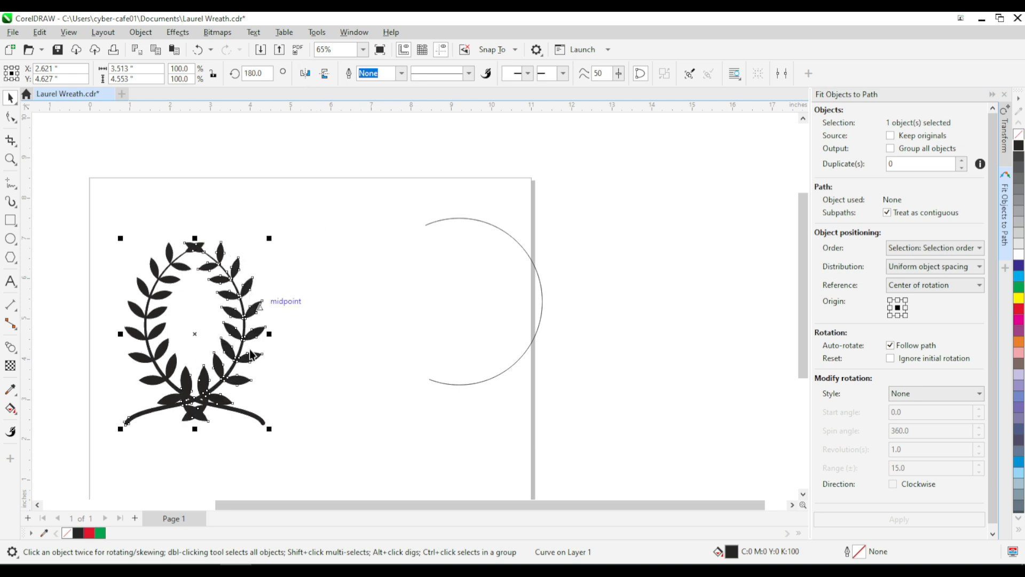
drag(230, 390, 306, 390)
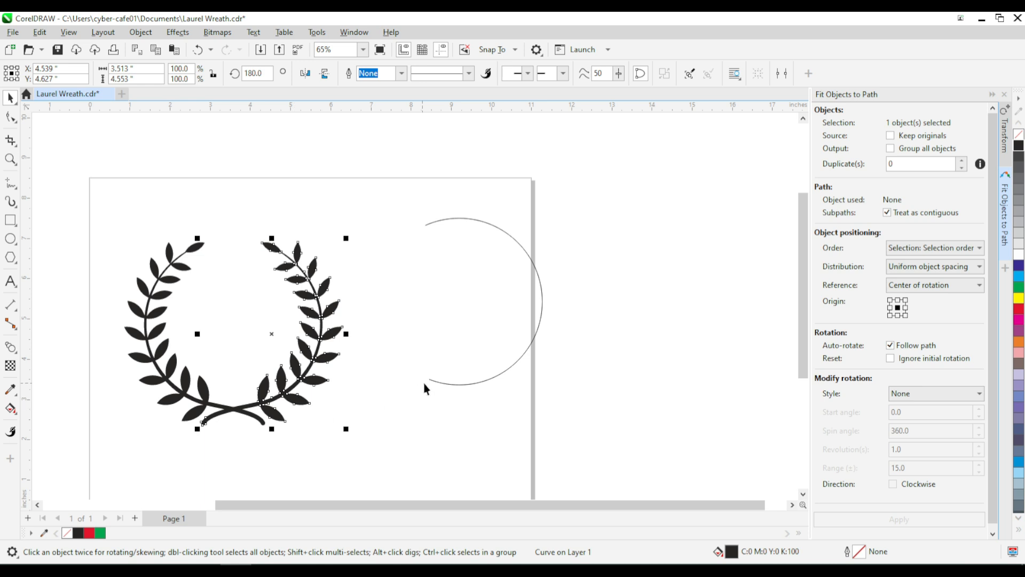
Step: Delete the leftover circular guide arc beside the wreath
click(437, 382)
click(443, 381)
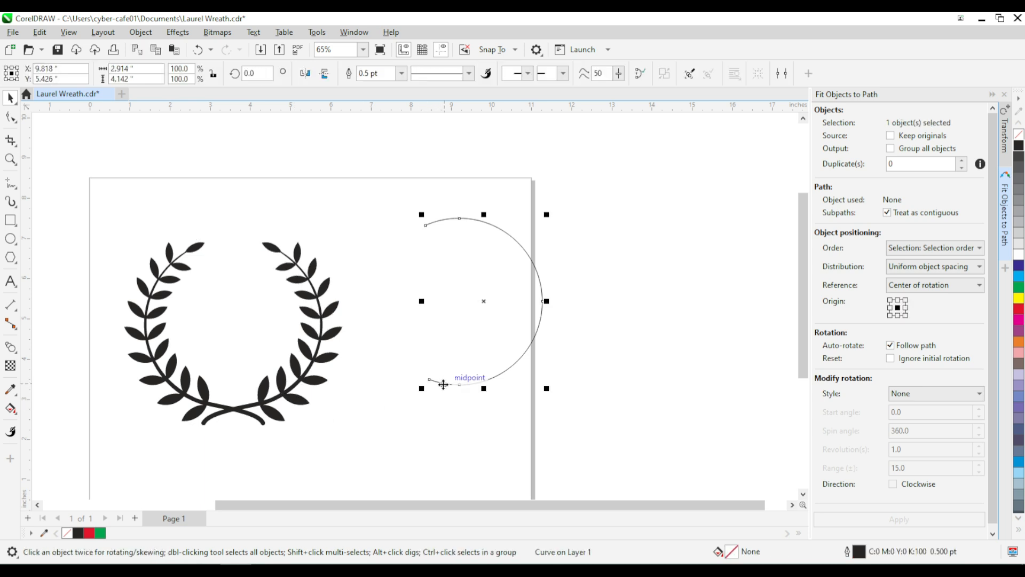
key(Delete)
Step: Move both wreath halves together to about X 5.41, Y 4.37 inches near the page centre and save the document
drag(100, 197, 313, 395)
drag(373, 454, 373, 454)
drag(288, 407, 352, 427)
scroll(312, 403, up, 2)
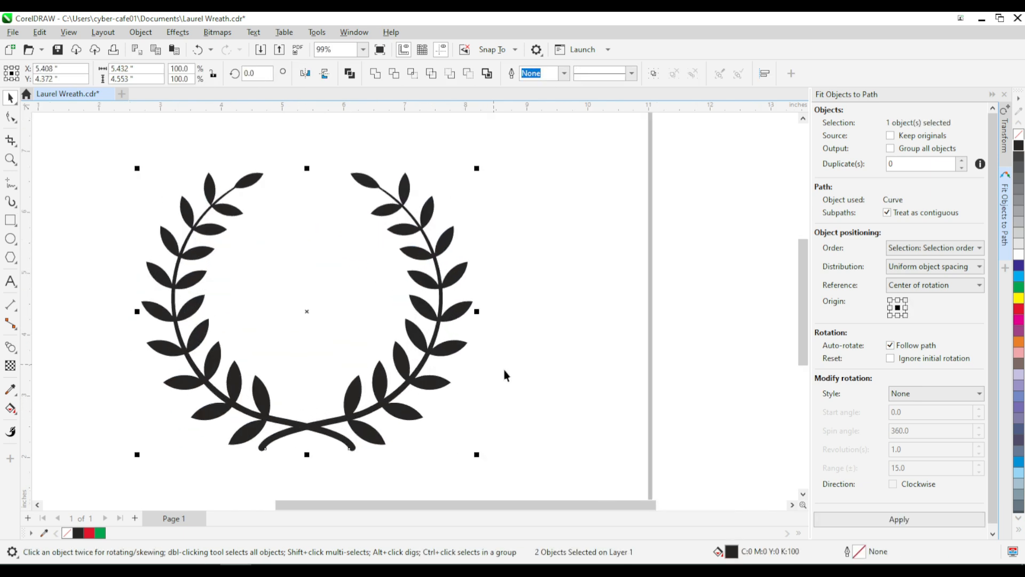
click(532, 375)
key(ctrl+s)
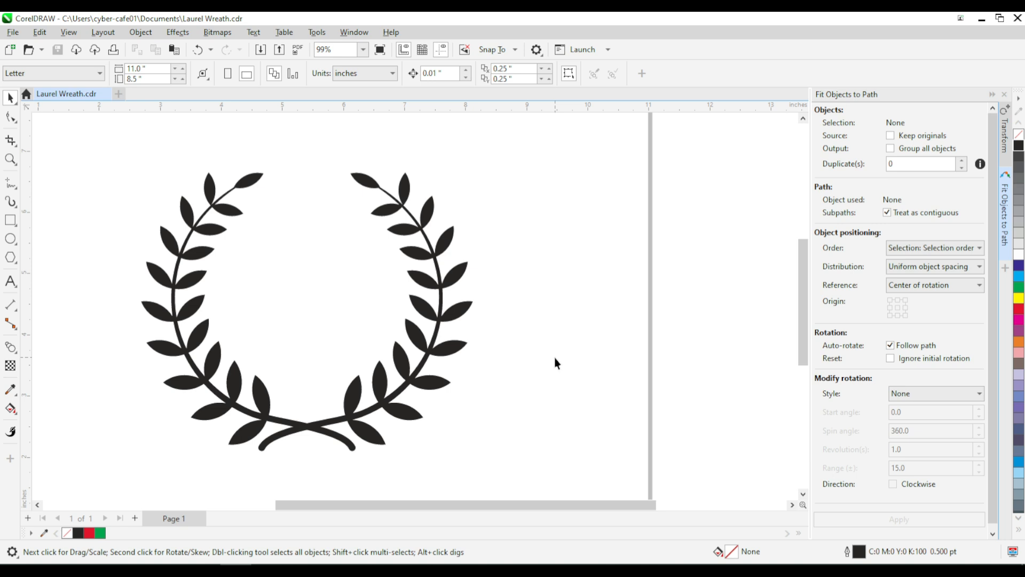